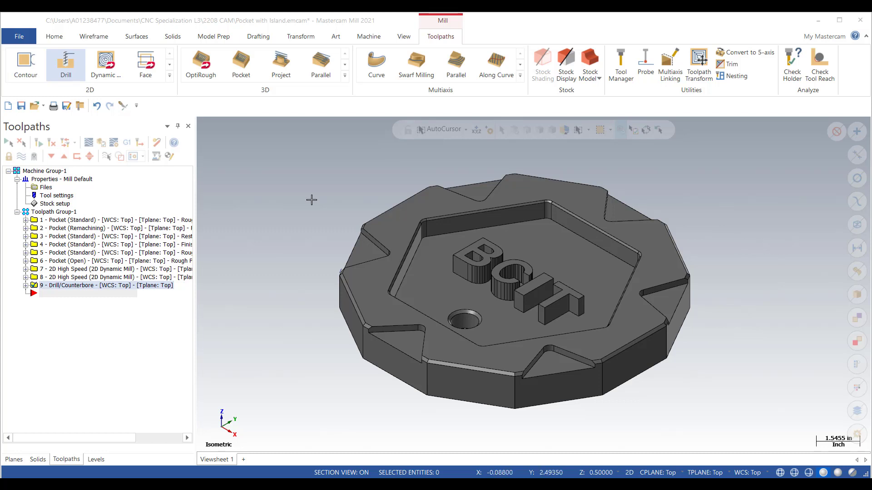
Step: Start a Model Chamfer toolpath and select tool 319, the 1/2 CHAMFER MILL, as its cutter
click(170, 76)
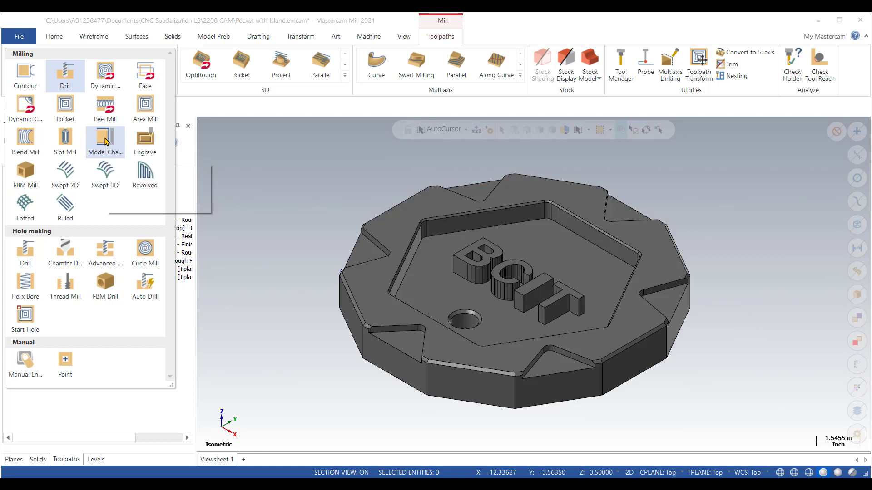
click(330, 168)
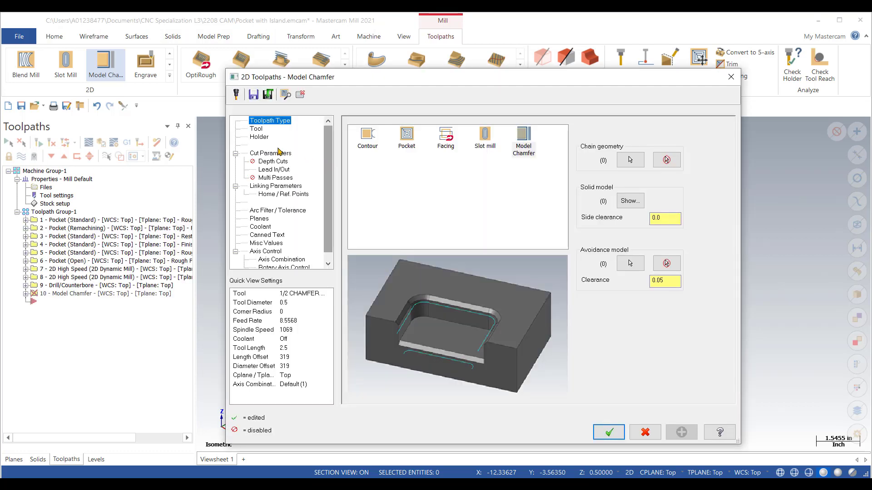
click(255, 129)
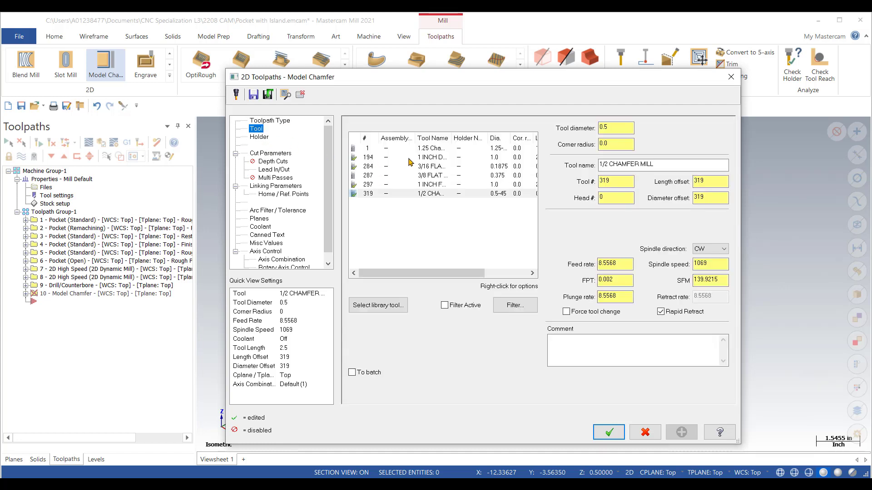
click(436, 196)
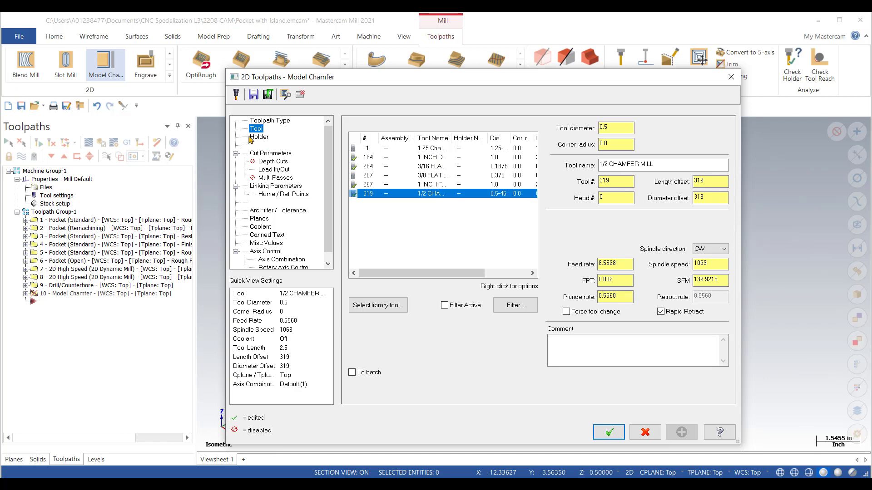
Step: Go through the chamfer's cut parameters and linking parameters, and accept the toolpath without chained geometry
click(278, 155)
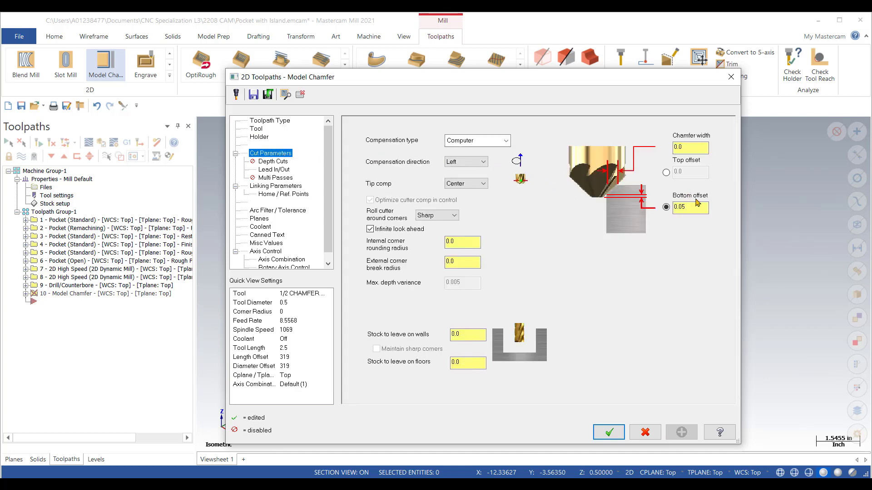
click(696, 148)
click(281, 187)
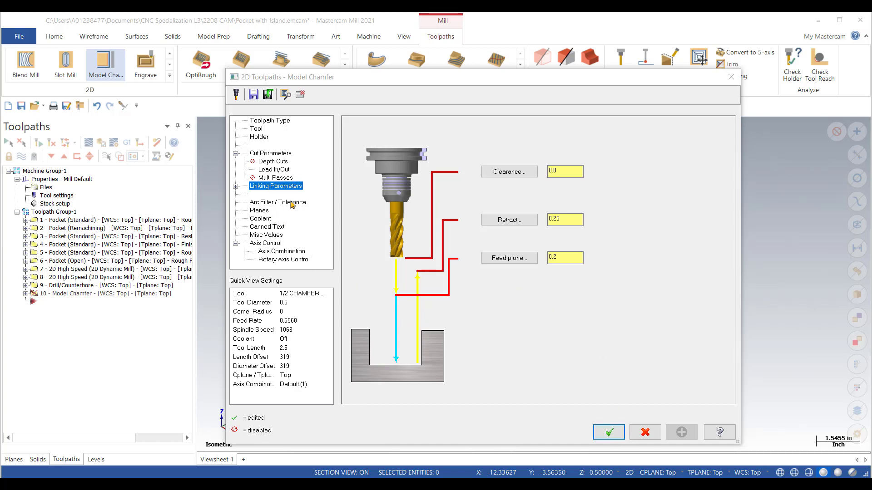
click(608, 432)
click(383, 311)
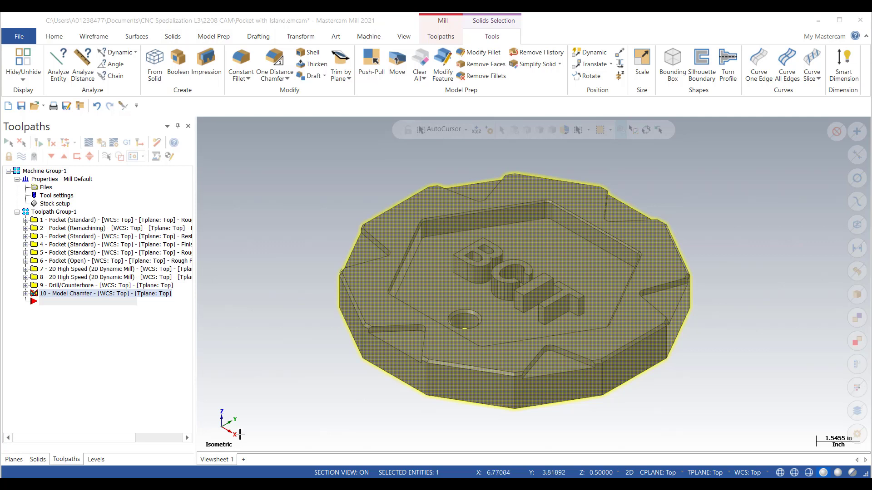
Step: Add the edge loop around the hexagonal pocket as a solid chain to the Model Chamfer operation's geometry
click(26, 294)
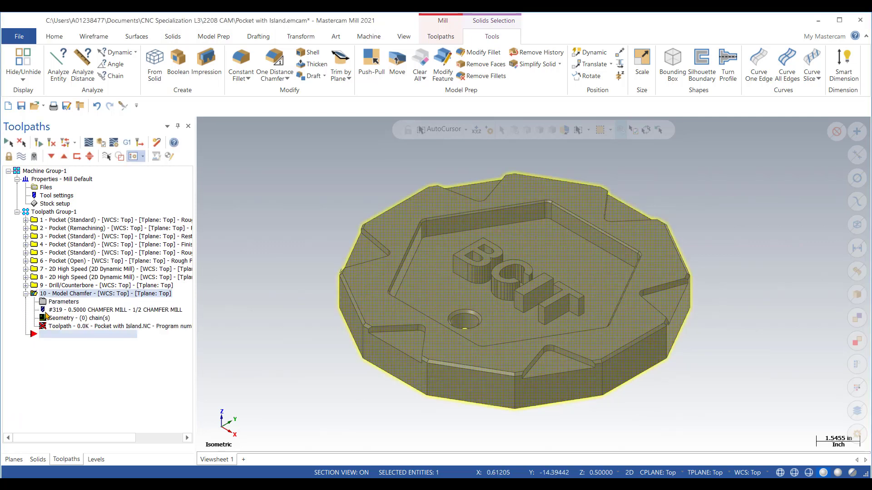
click(43, 318)
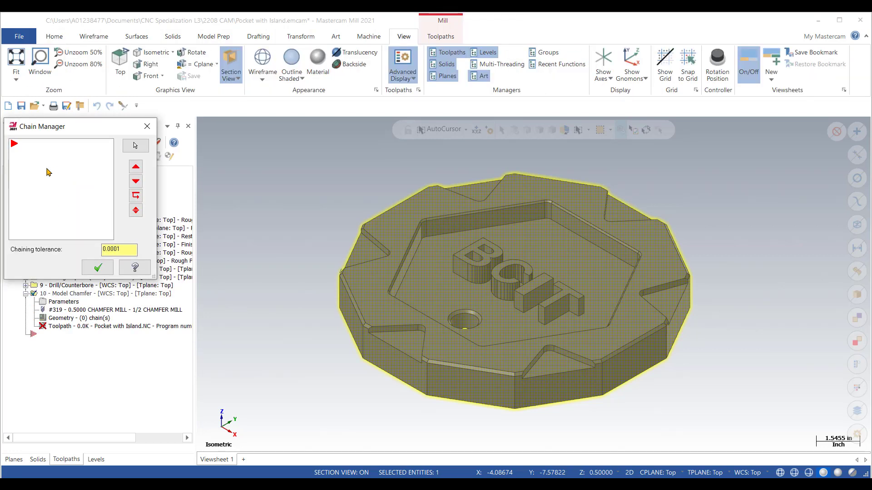
right_click(47, 172)
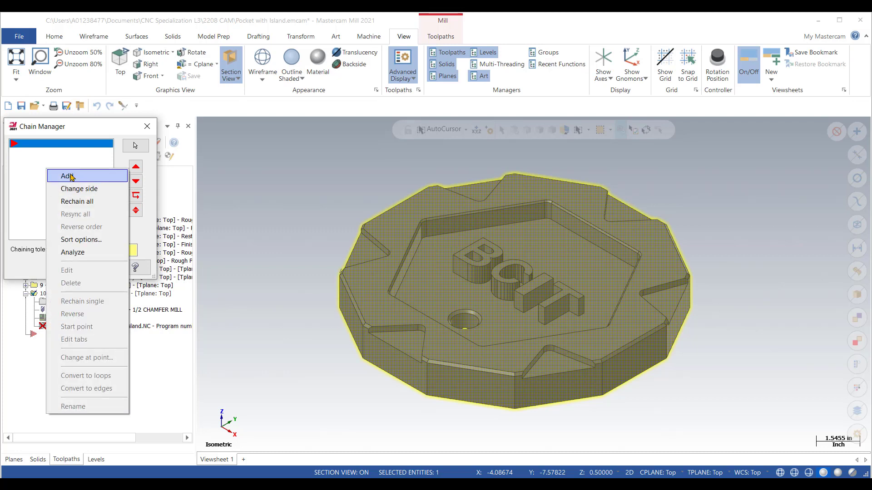
click(67, 176)
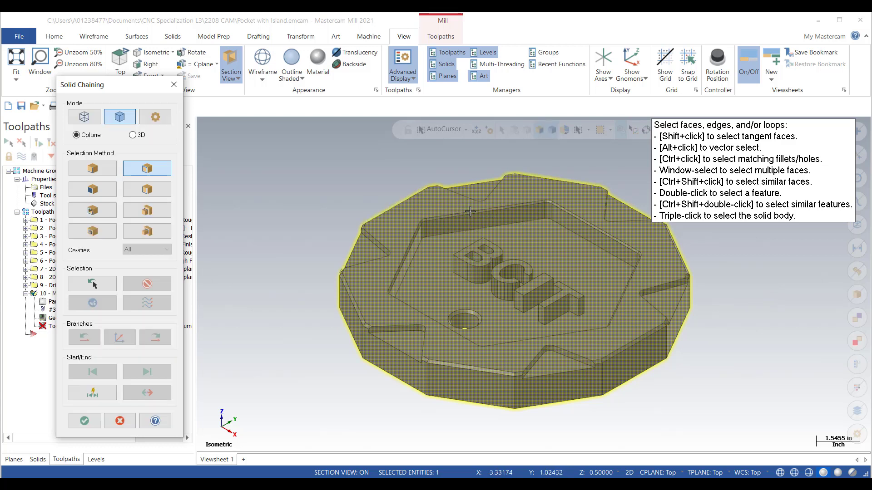
click(509, 204)
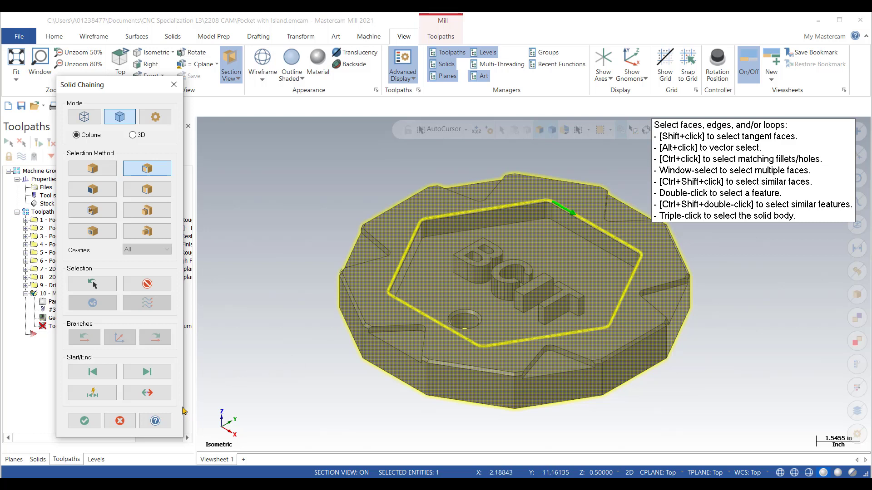
Step: Reverse the pocket chain's direction, move its start point forward onto the straight edge, and accept the chain
click(148, 394)
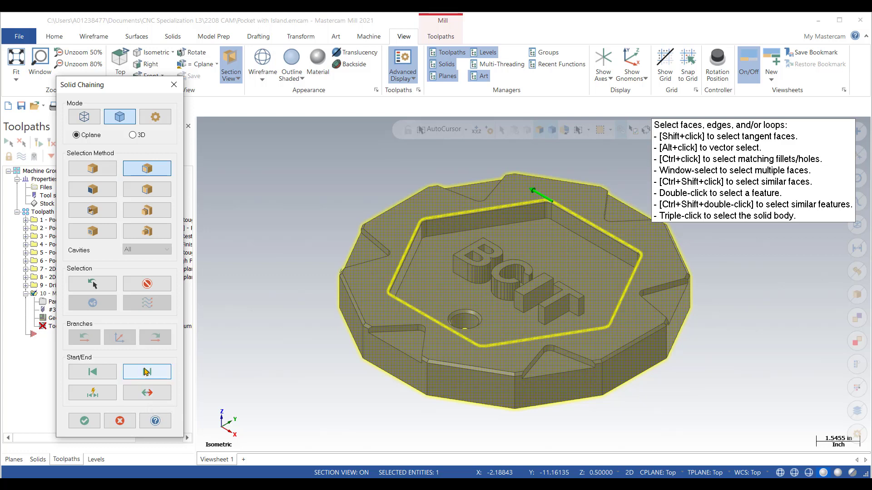
click(146, 372)
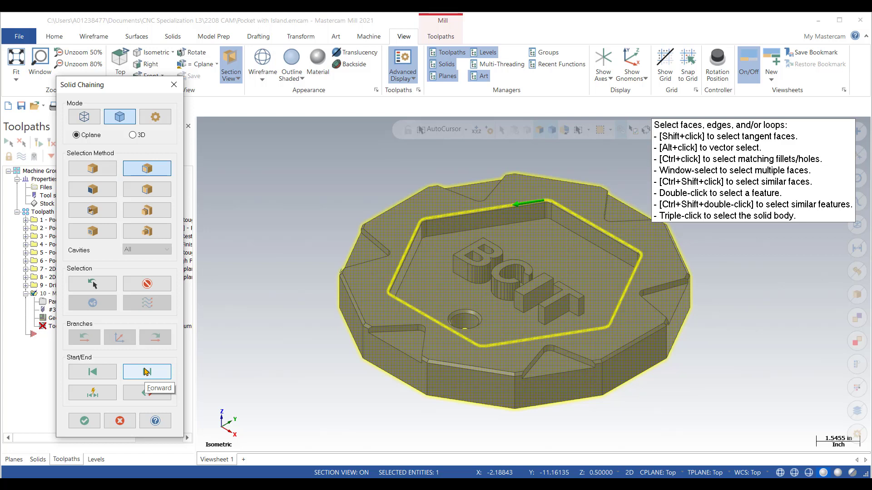
click(85, 421)
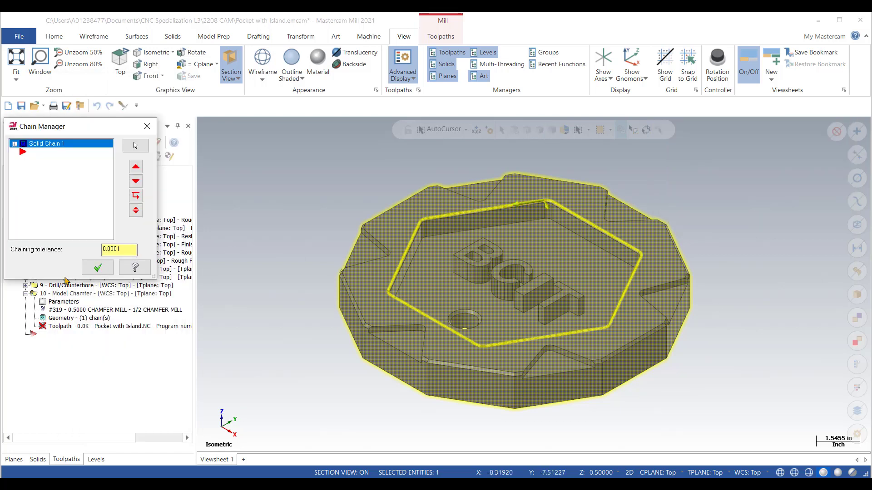
click(98, 269)
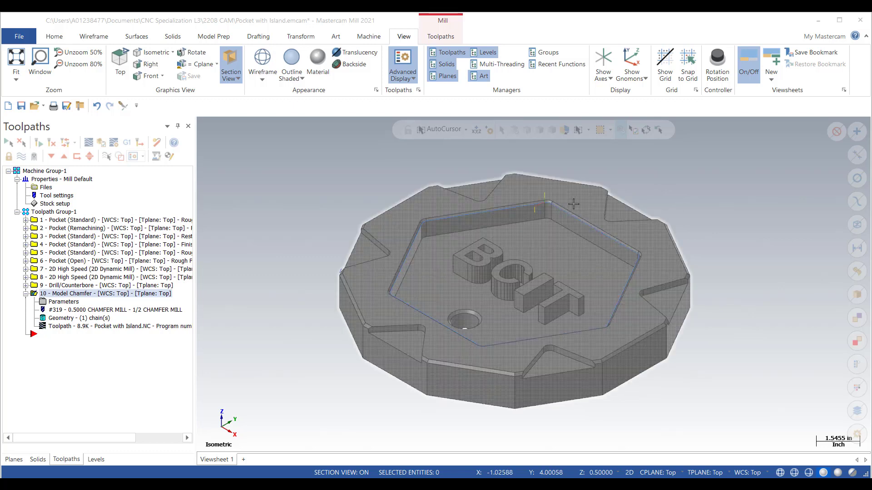
Step: Set the chamfer's lead in/out to enter and exit at midpoint in closed contours, with a sweep of 30 for both entry and exit
scroll(574, 204, up, 2)
scroll(593, 197, up, 1)
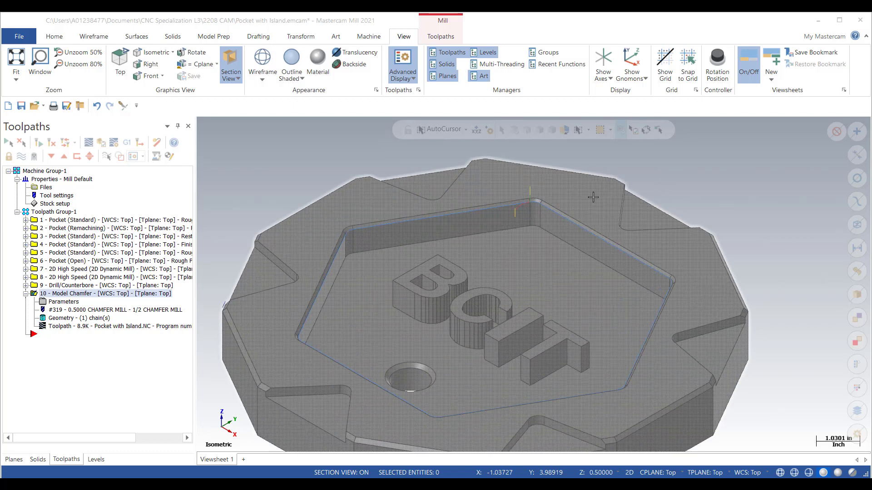
scroll(592, 198, up, 2)
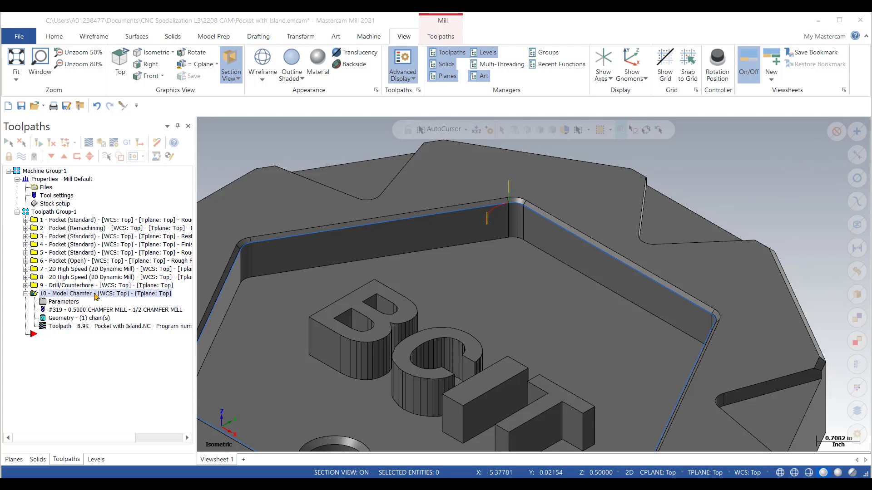
click(41, 300)
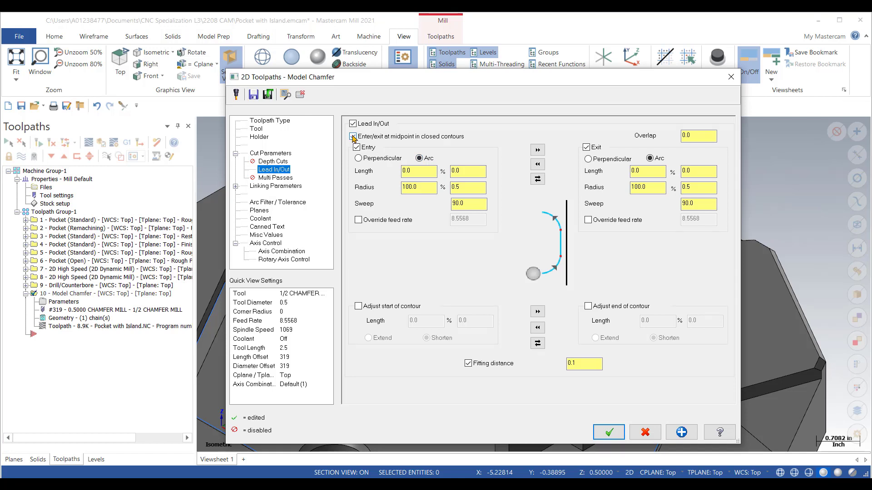
click(353, 137)
double_click(473, 204)
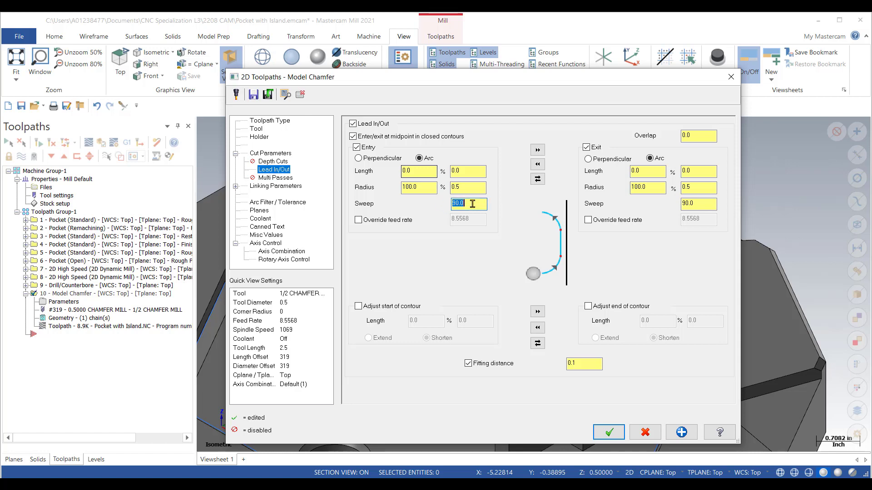
text(30)
click(537, 179)
double_click(465, 204)
key(BackSpace)
text(30)
click(612, 434)
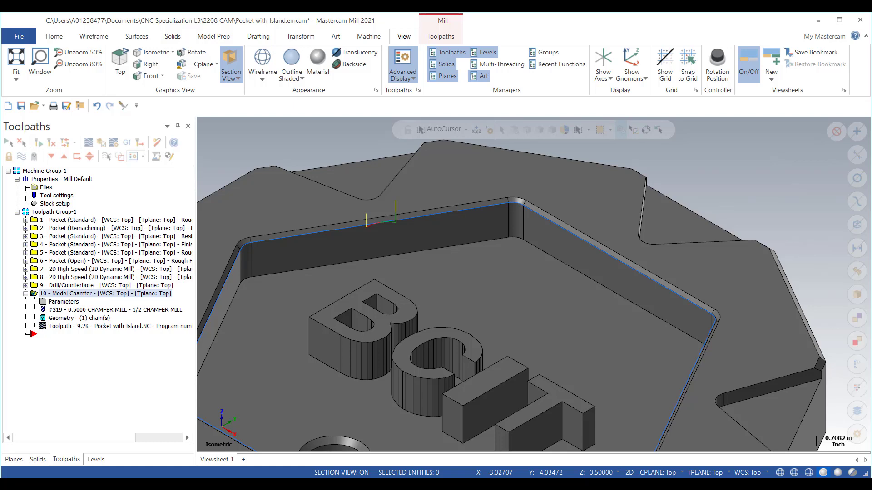
Step: Open the Backplot simulation of the Model Chamfer toolpath with the whole part in isometric view
right_click(532, 190)
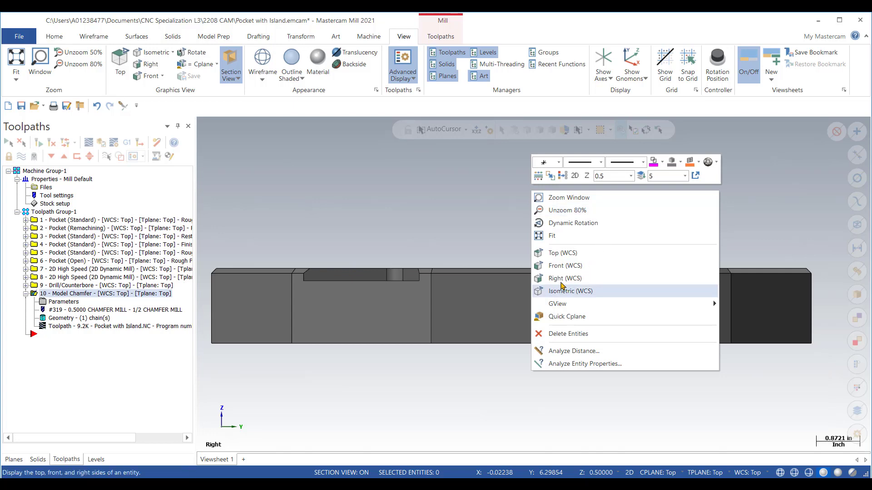
click(562, 287)
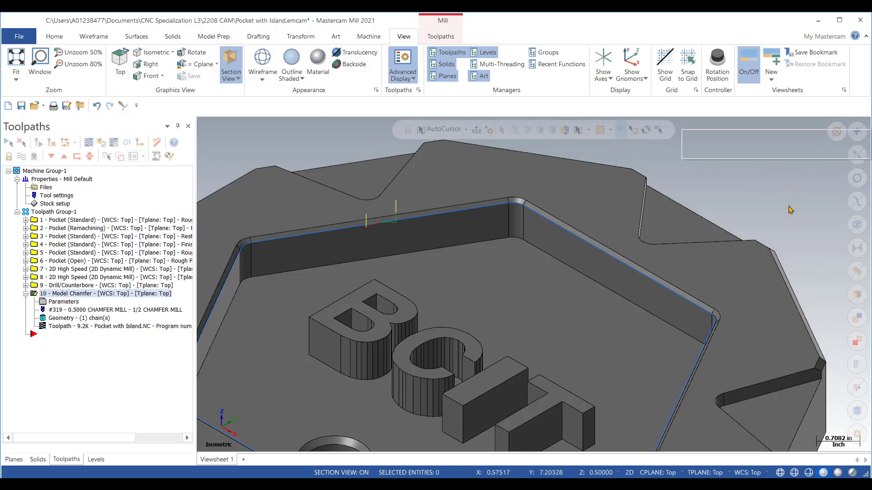
right_click(791, 210)
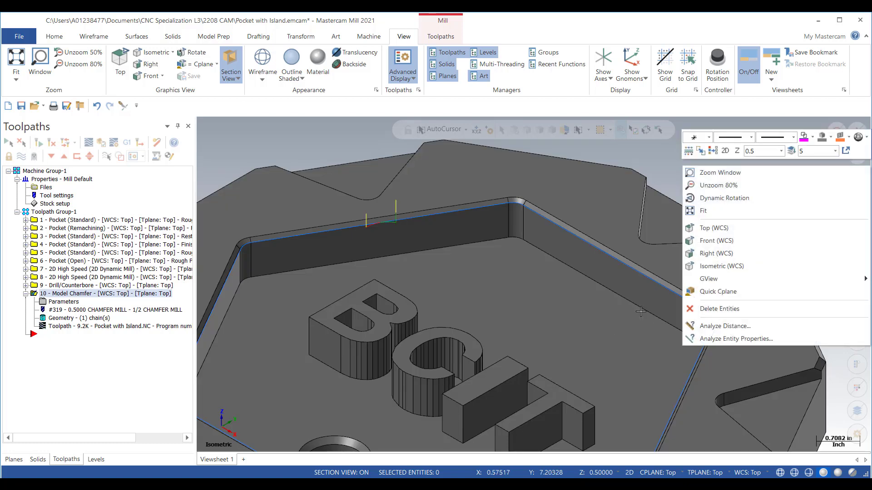
click(704, 211)
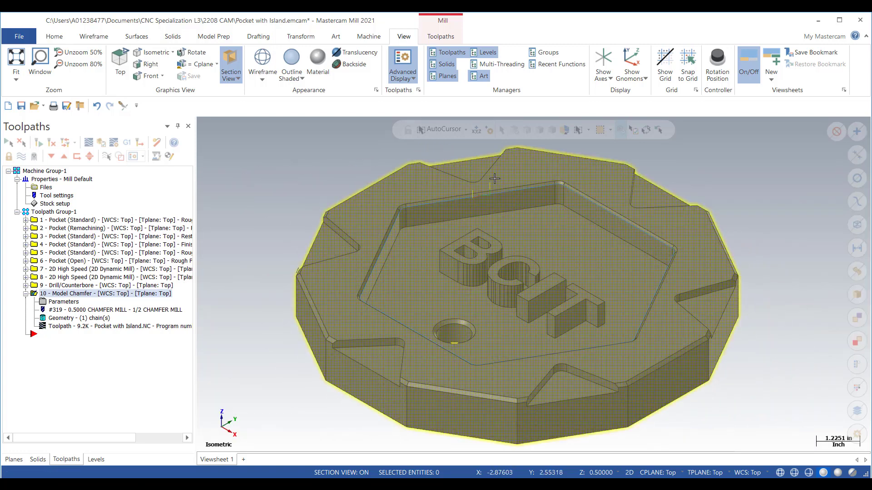
click(366, 194)
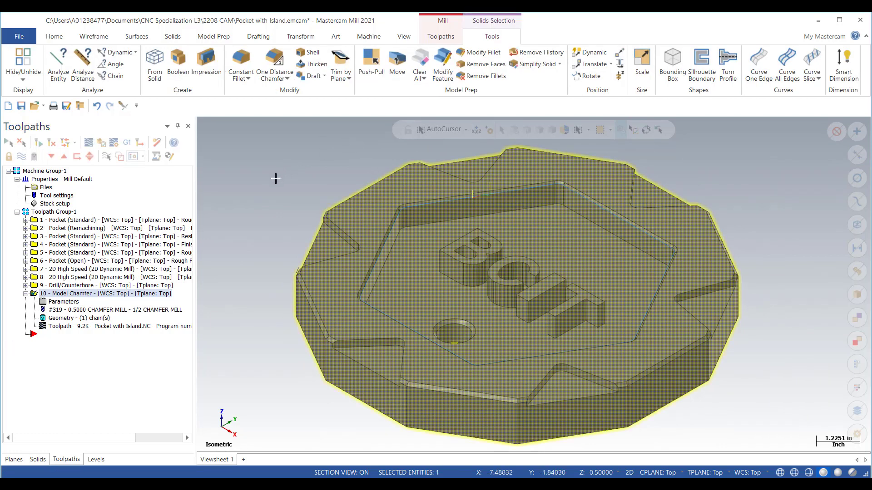
click(271, 159)
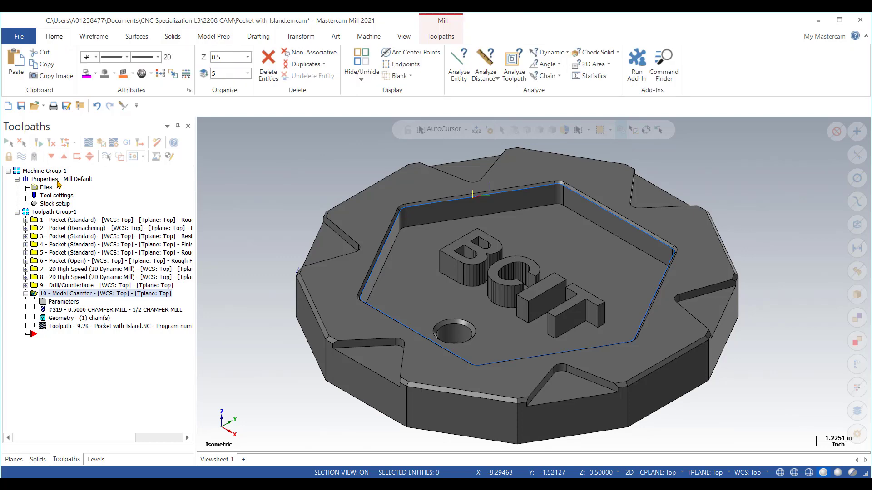
click(88, 143)
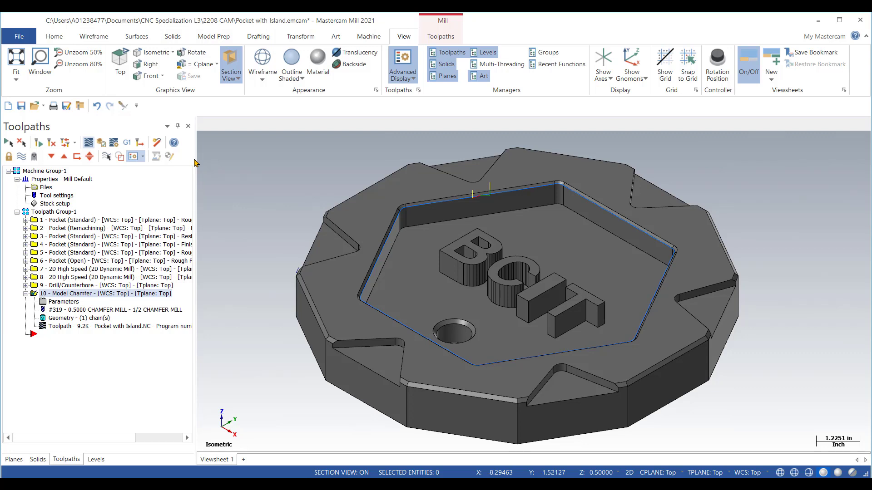
click(173, 143)
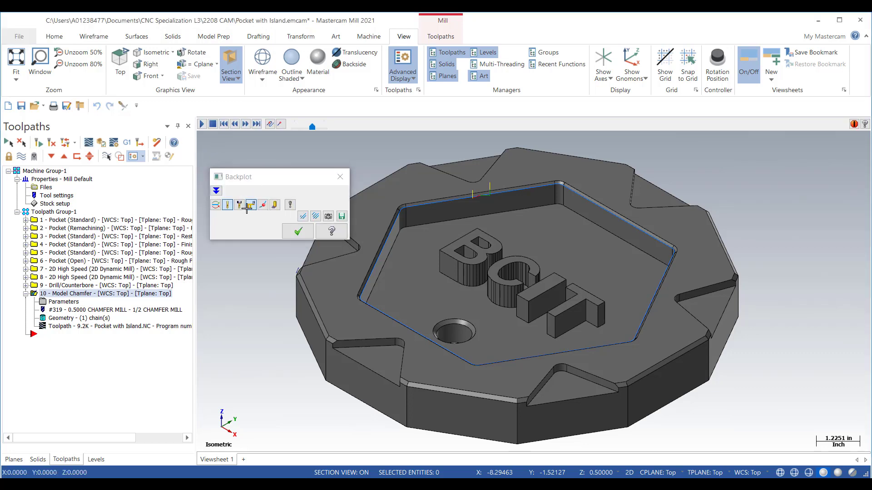
click(282, 177)
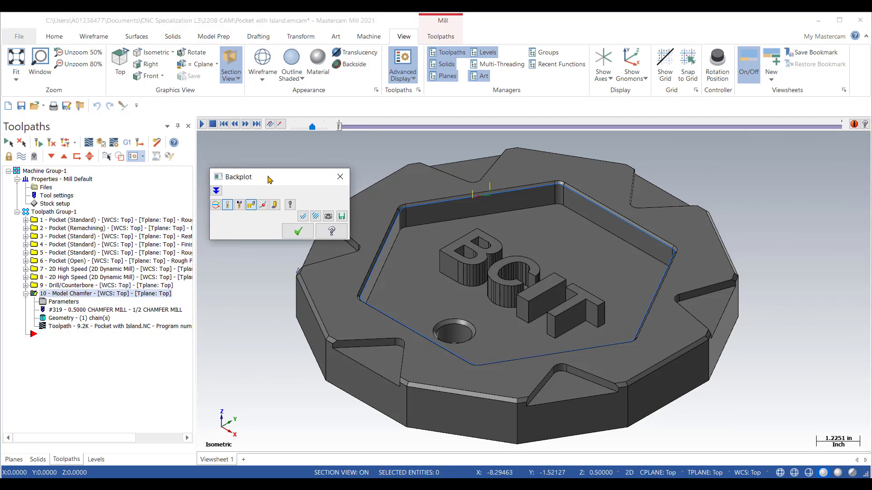
drag(278, 177, 256, 147)
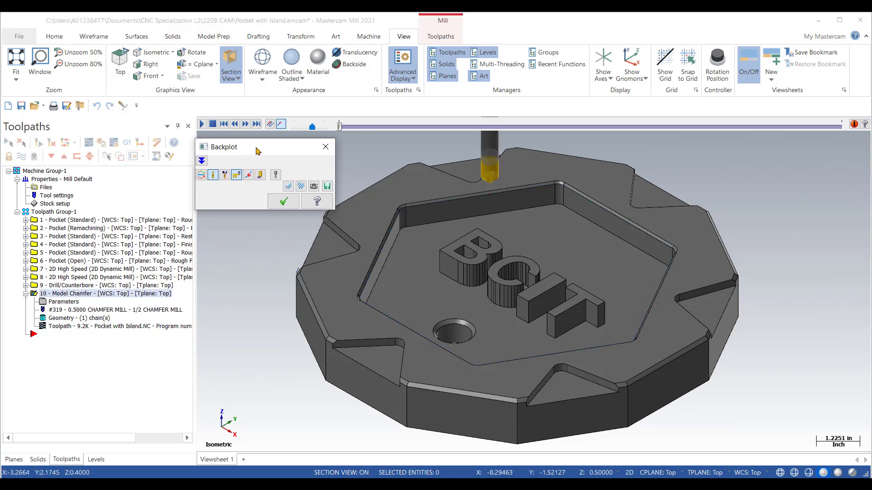
Step: Step the chamfer backplot forward along the pocket edge and back again to inspect the tool at a corner
click(245, 124)
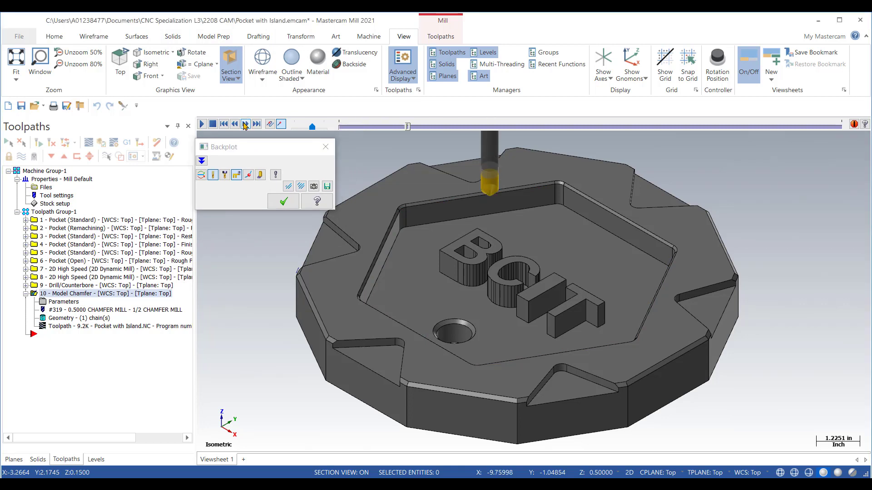
click(245, 124)
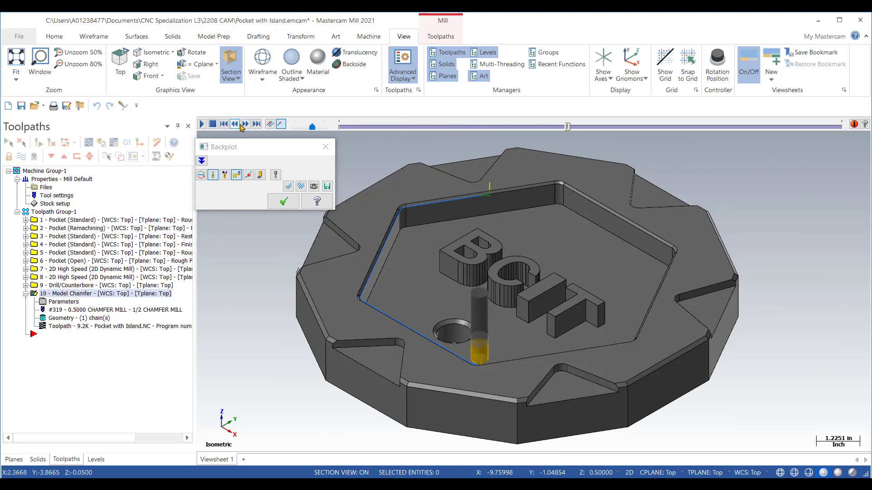
click(235, 124)
click(235, 125)
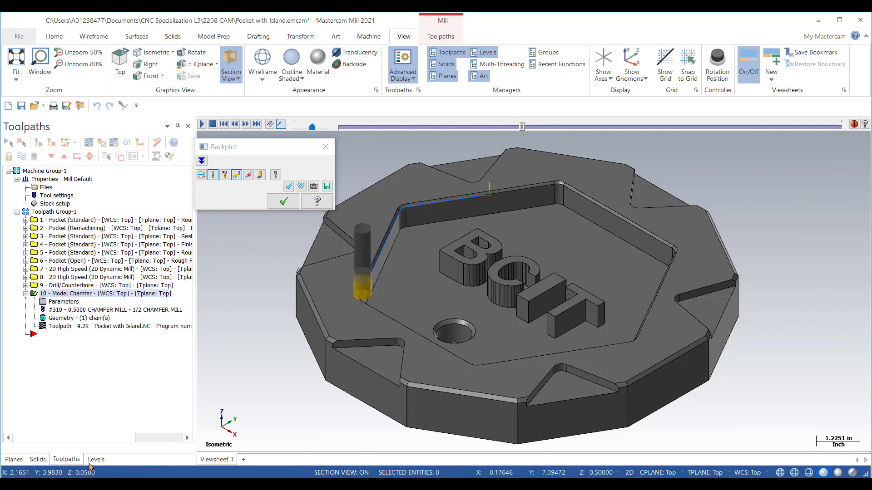
Step: Section the part through the Right plane and view the cut, with the chamfer tool, from the right side
click(14, 460)
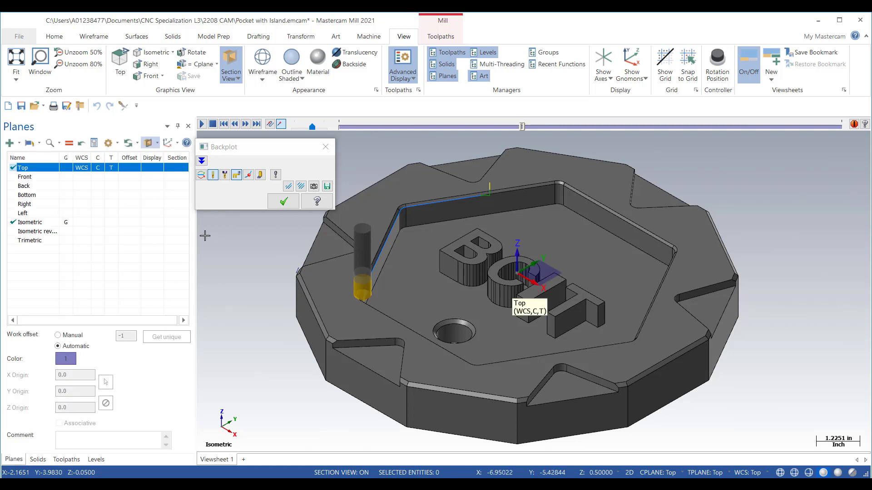
click(174, 201)
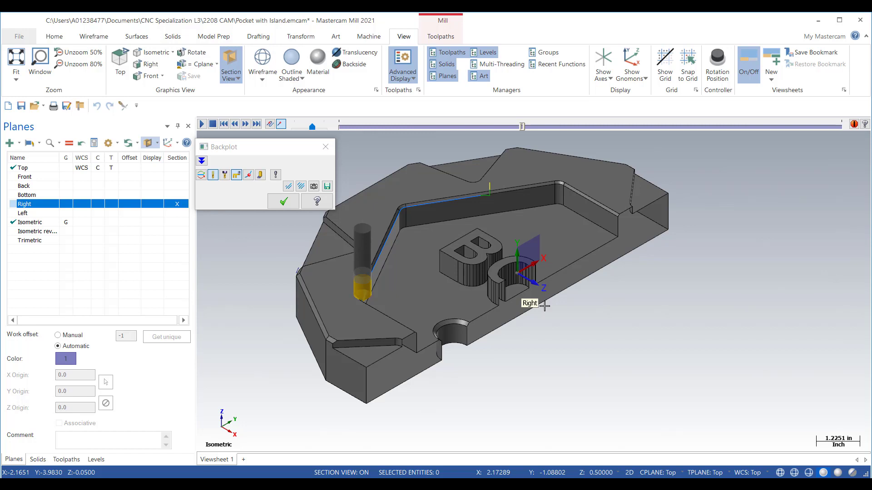
right_click(602, 326)
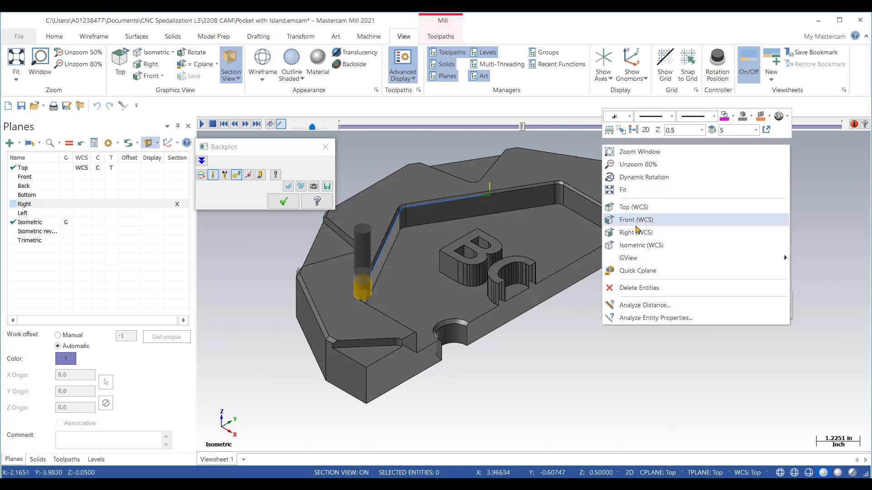
click(635, 231)
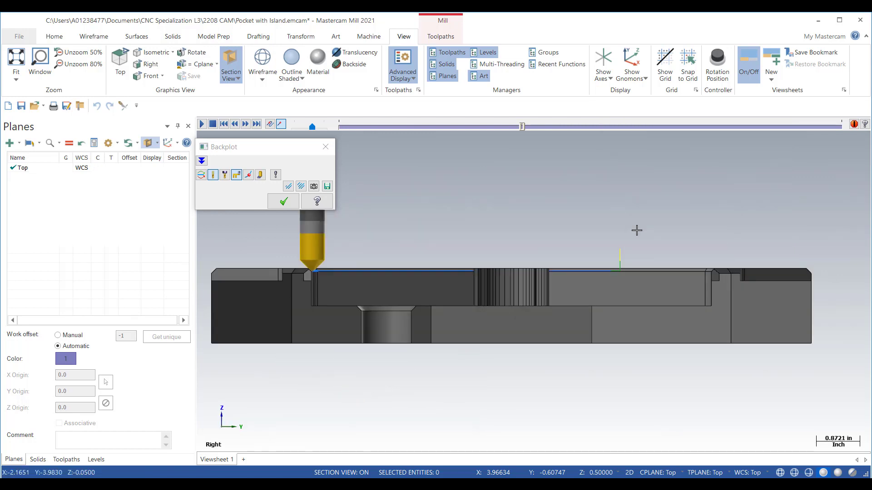
Step: Examine how the chamfer mill's tip meets the bottom of the pocket's chamfered edge in the section, and close Backplot
scroll(290, 264, up, 3)
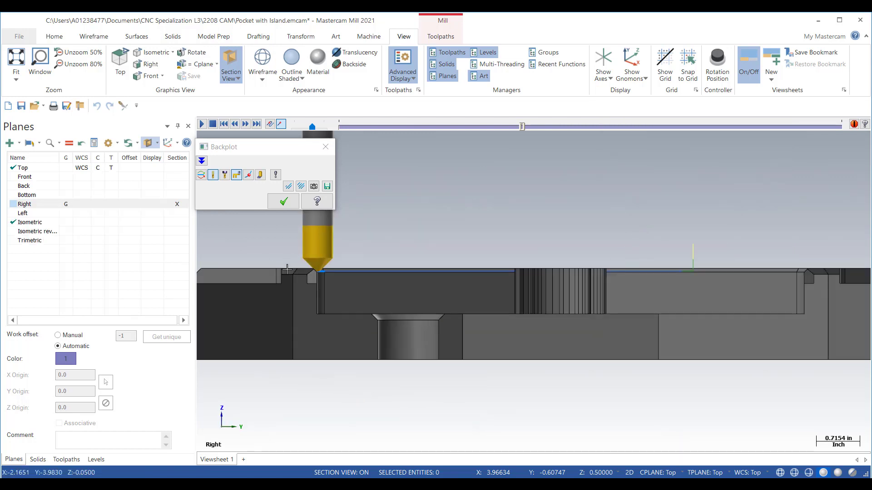
scroll(287, 270, up, 1)
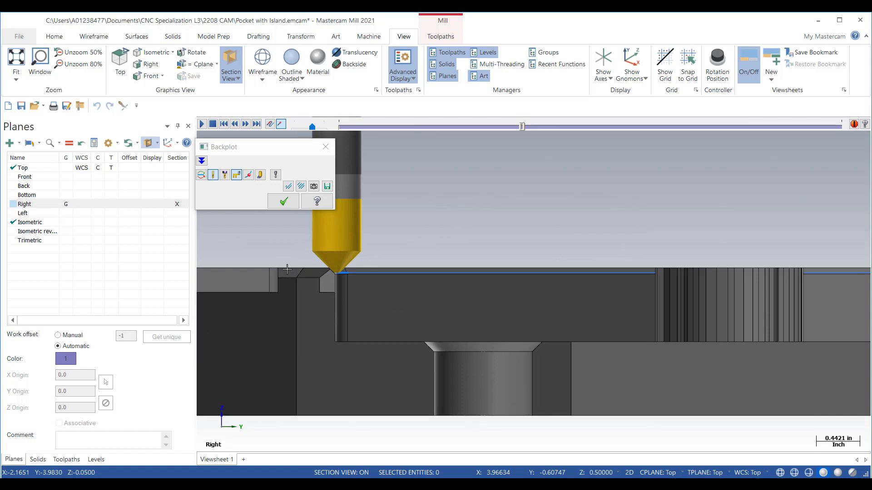
scroll(346, 266, up, 3)
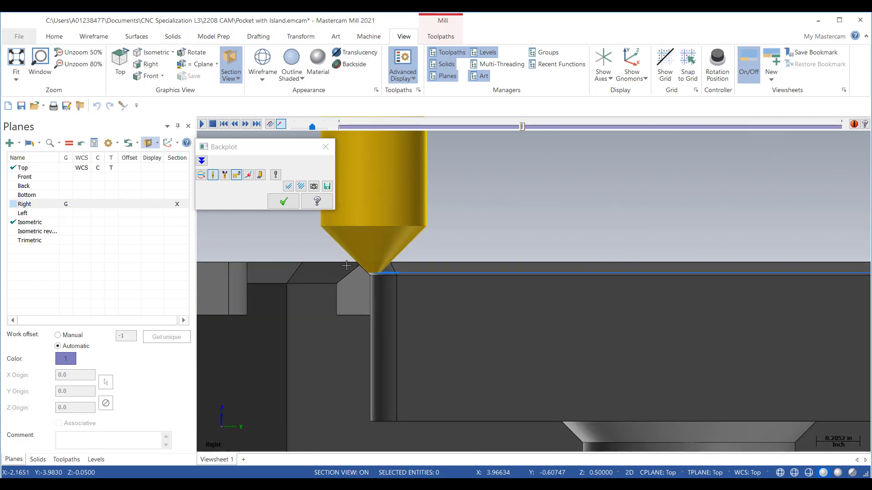
scroll(345, 265, up, 1)
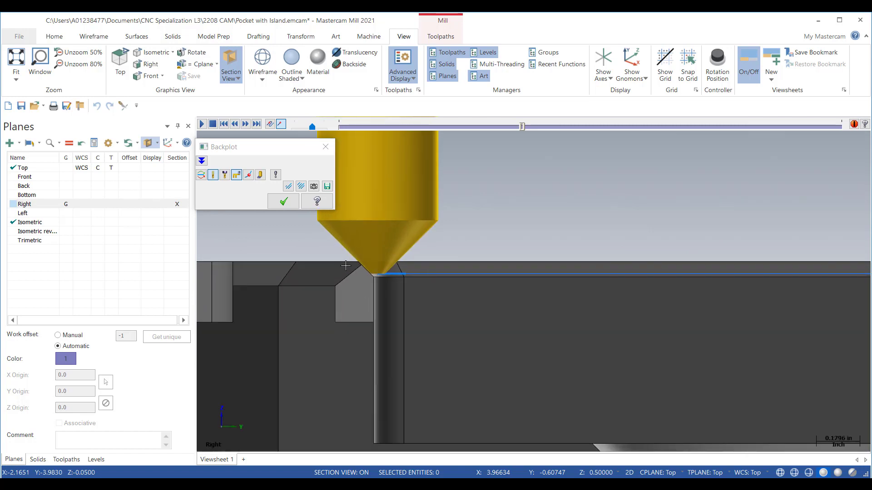
scroll(345, 265, up, 3)
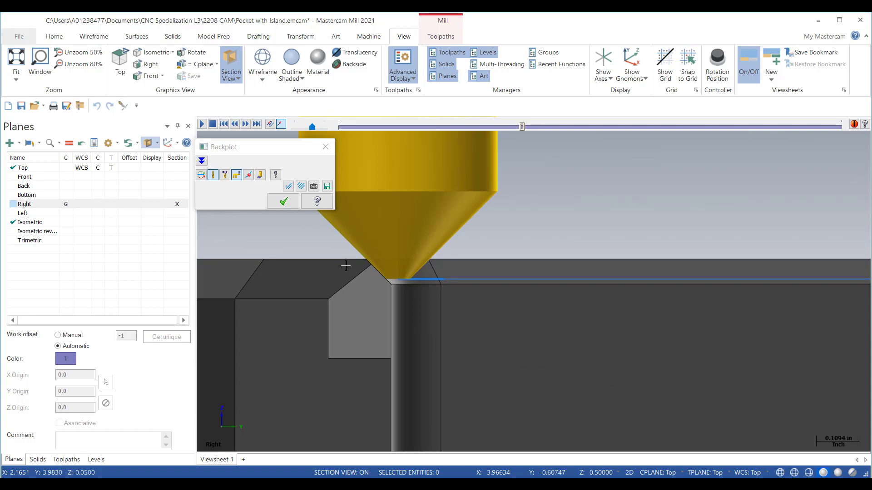
scroll(346, 266, up, 8)
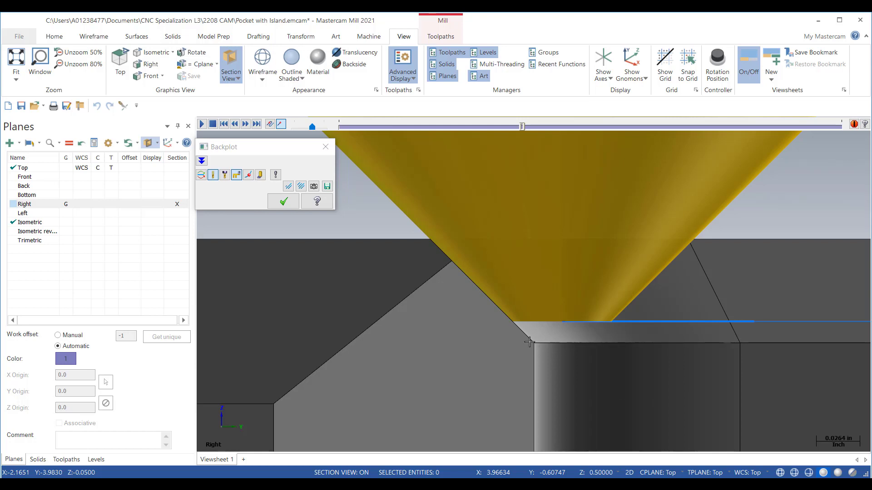
scroll(527, 340, down, 2)
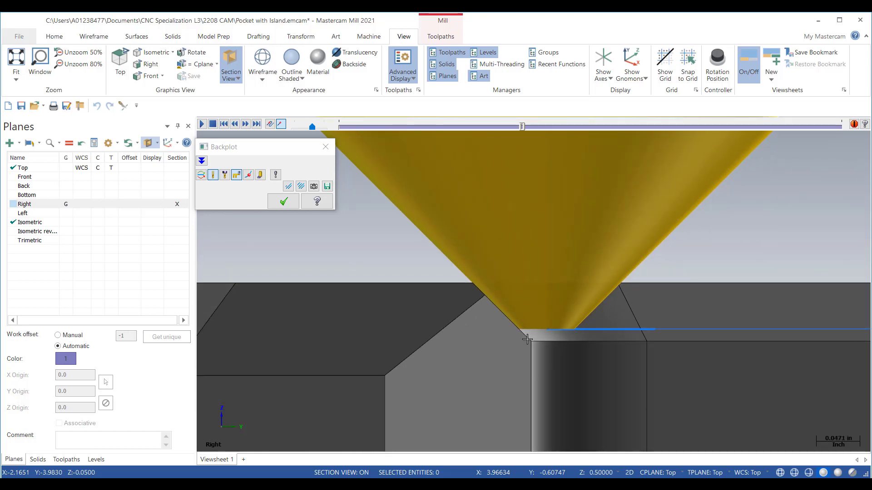
scroll(527, 339, down, 1)
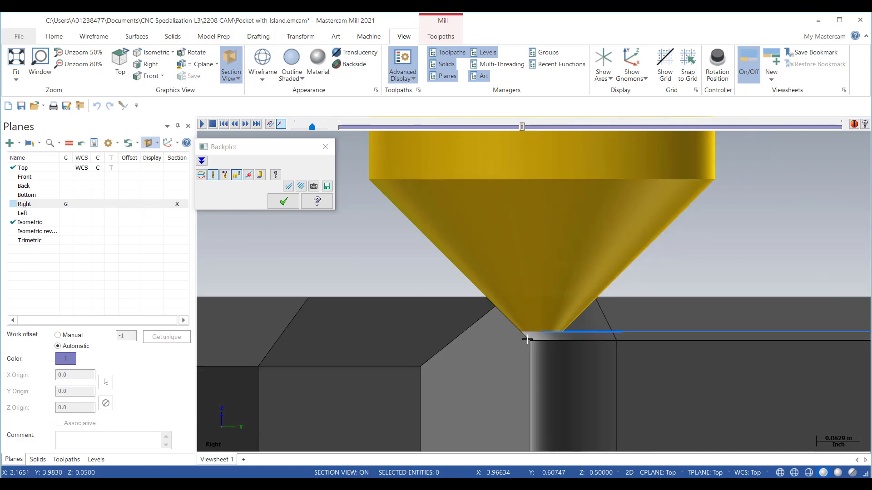
scroll(338, 250, down, 2)
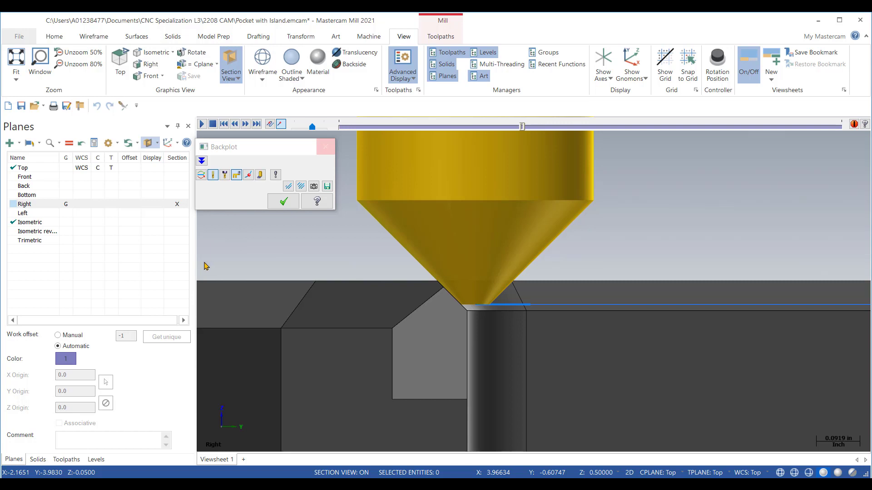
key(Escape)
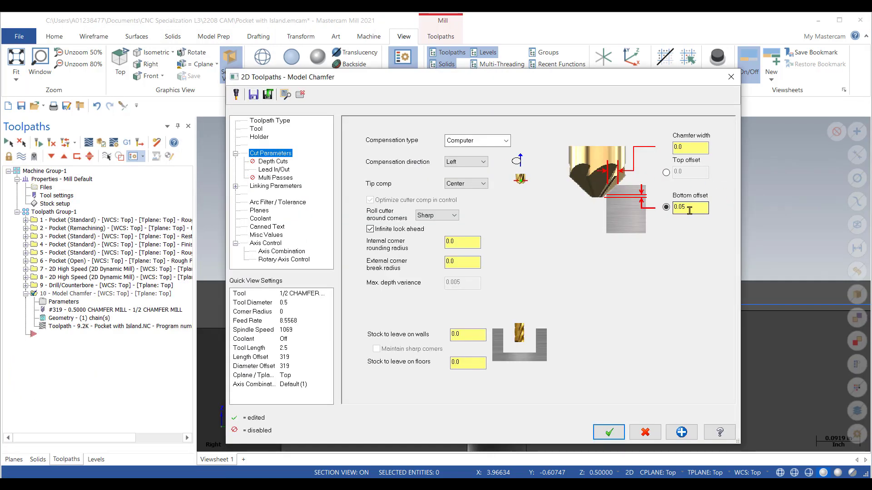
Step: Set the Model Chamfer's bottom offset to 0.1 in the cut parameters and accept the toolpath settings
click(694, 209)
key(BackSpace)
text(1)
click(609, 432)
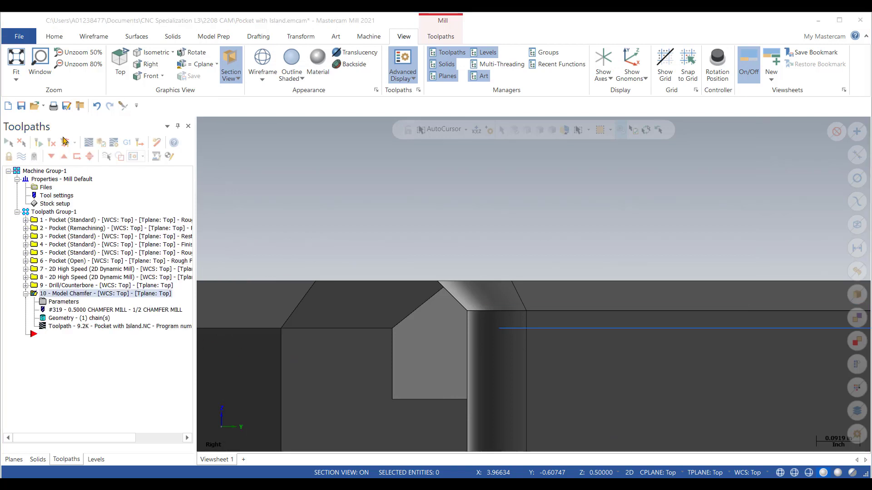
Step: Backplot the updated Model Chamfer, step the tool forward to the sectioned pocket corner to check its tip depth, and close Backplot
click(90, 144)
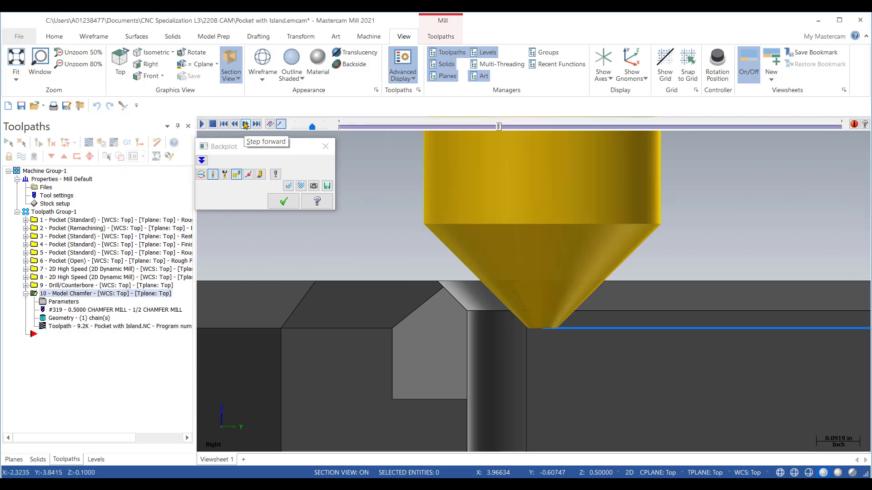
click(246, 124)
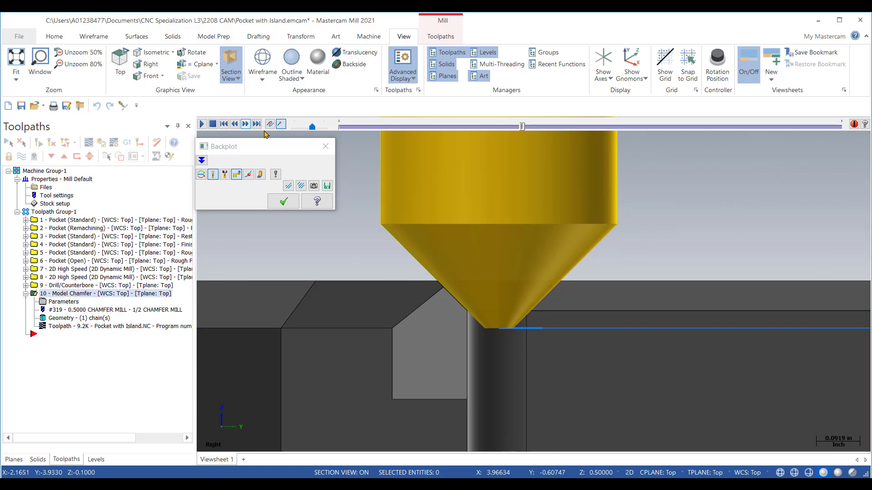
key(Escape)
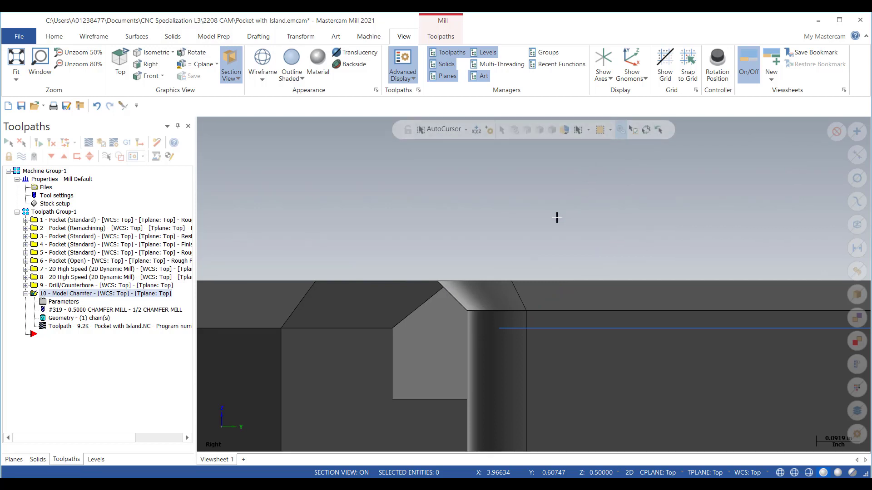
Step: Return to the isometric view and remove the Right plane section so the whole part shows in the Toolpaths manager's context
right_click(584, 239)
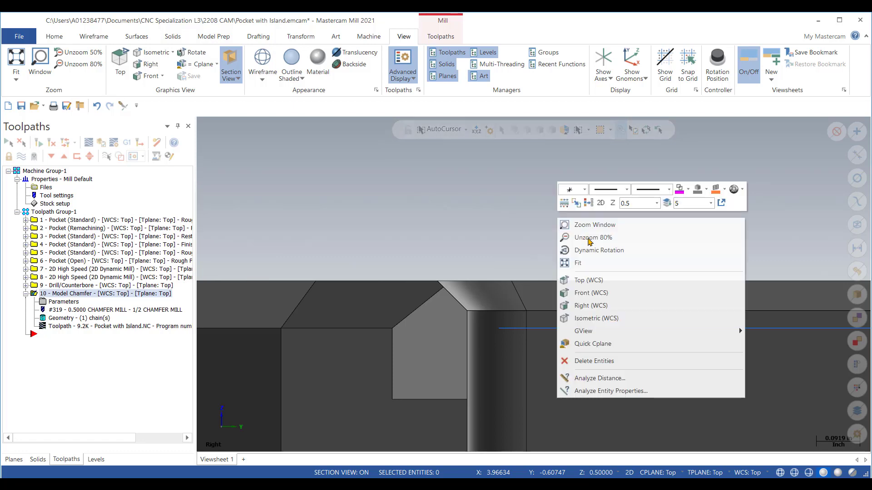
click(613, 319)
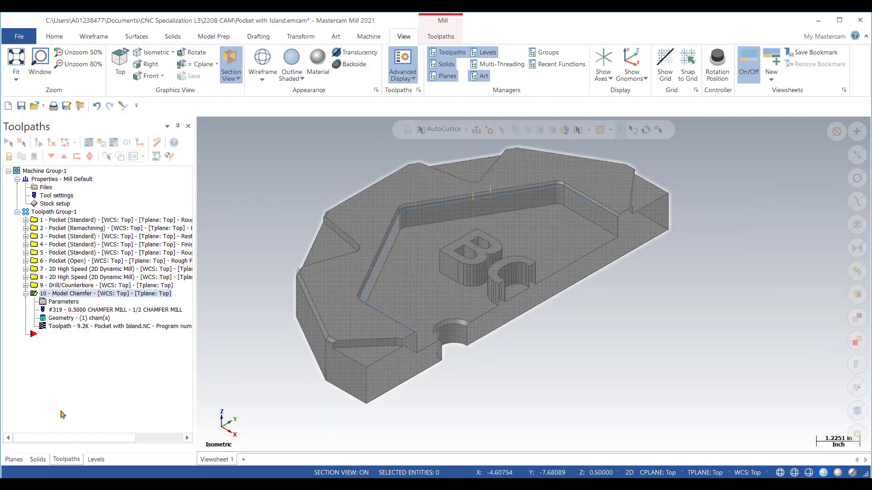
click(15, 460)
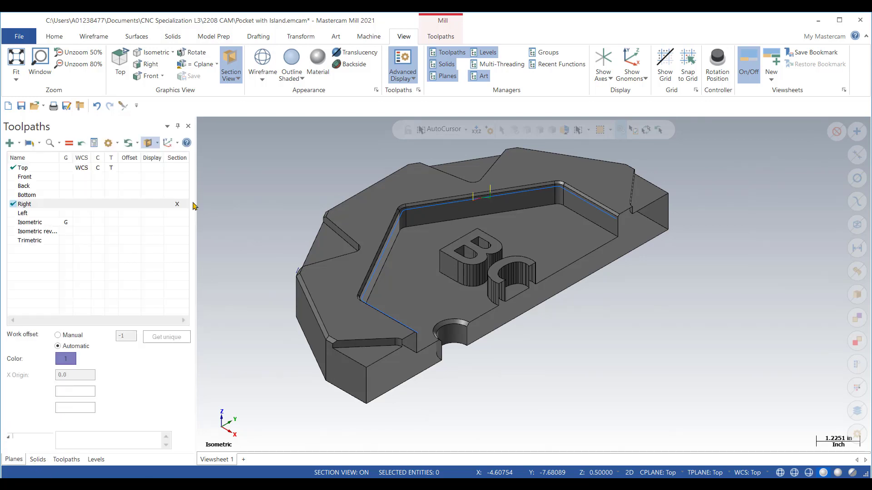
click(82, 169)
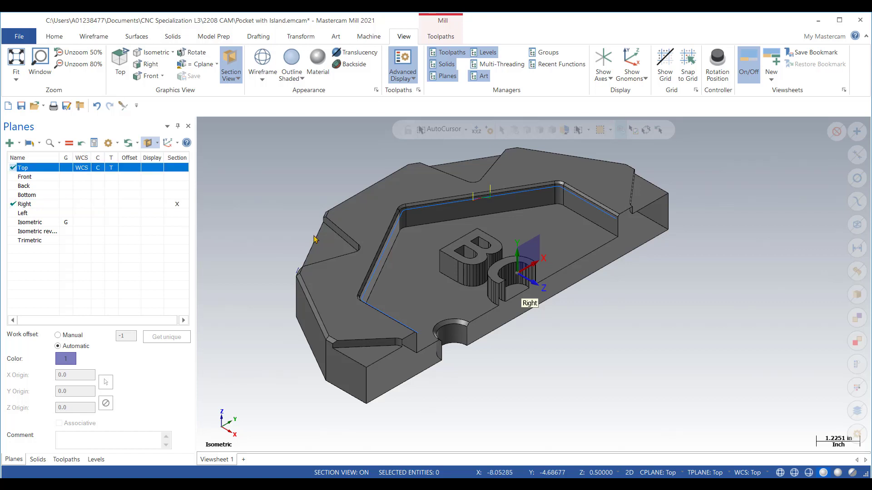
click(72, 460)
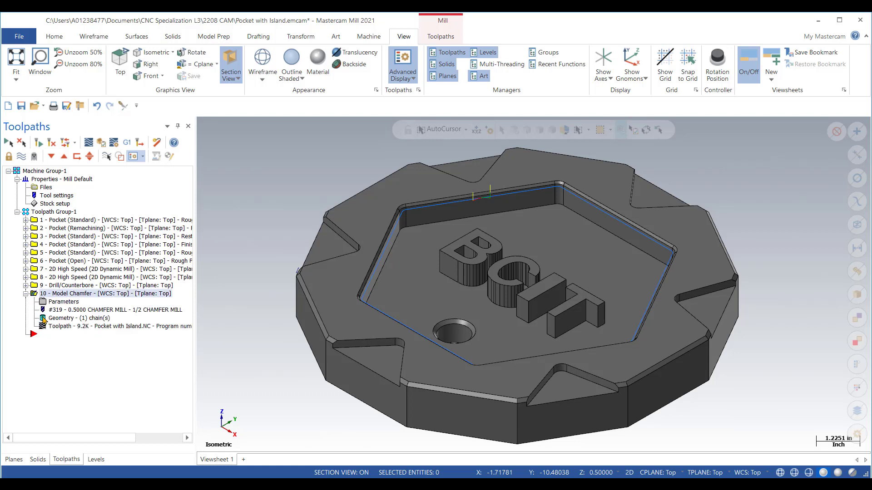
Step: Rechain all of the Model Chamfer's geometry using face selection on the part's top face, and accept the new chain
click(62, 318)
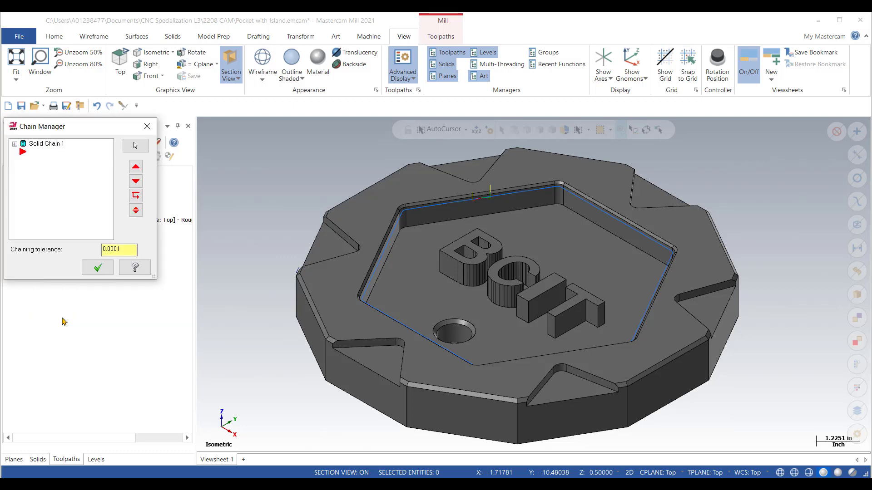
right_click(60, 188)
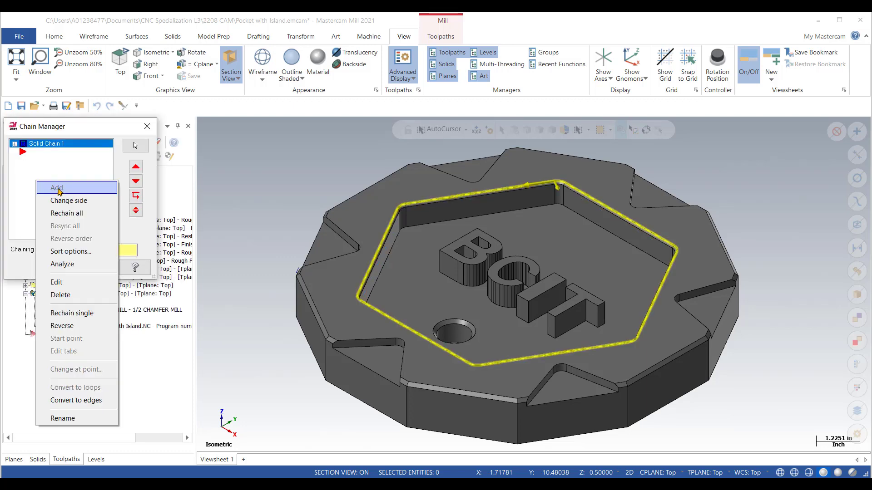
click(68, 214)
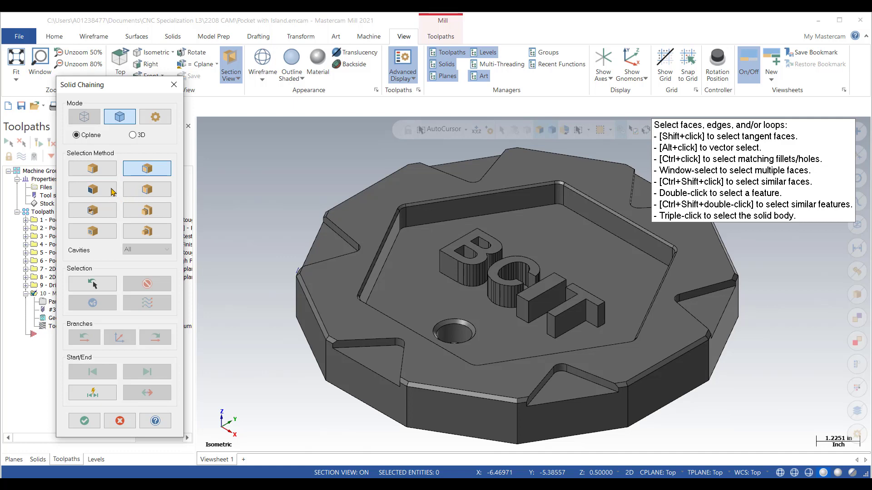
click(101, 192)
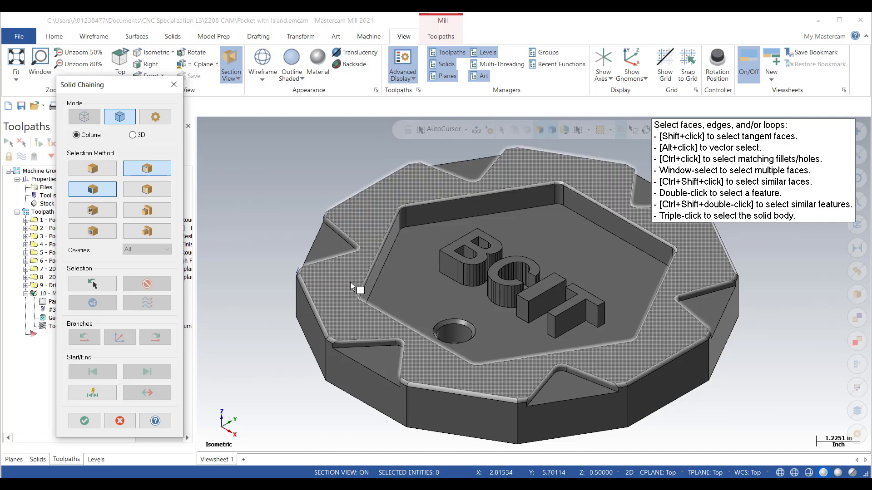
click(331, 309)
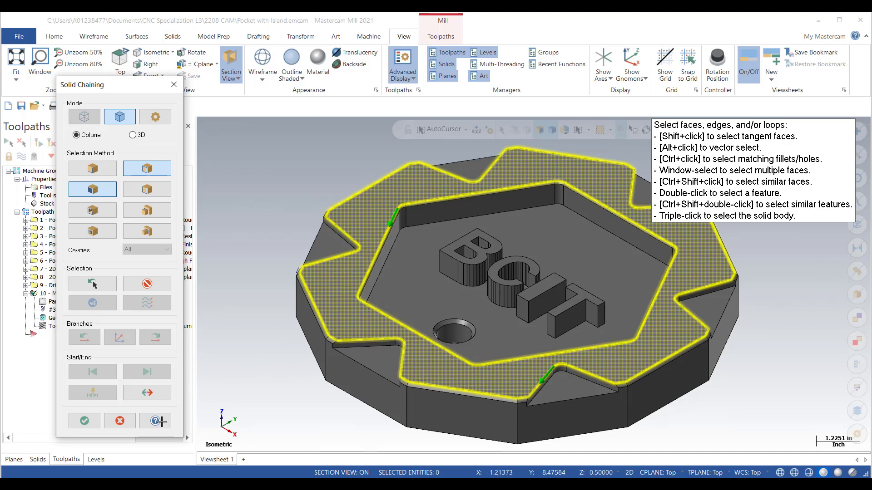
click(84, 422)
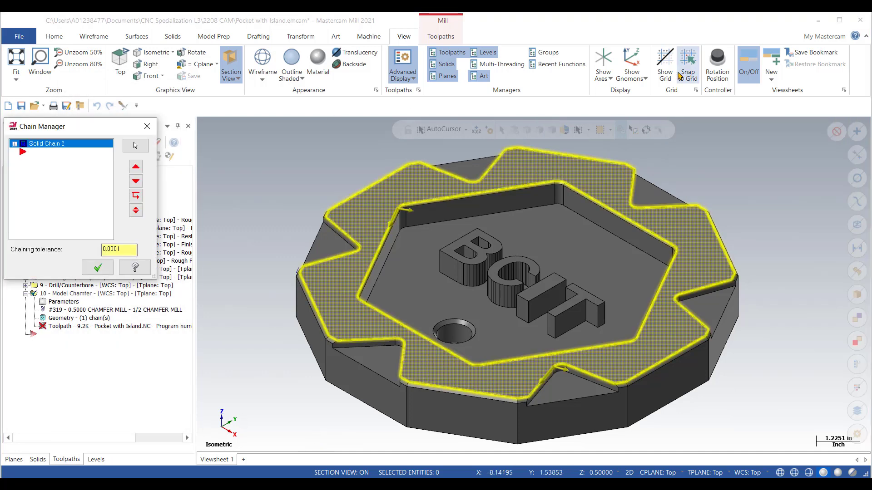
click(97, 268)
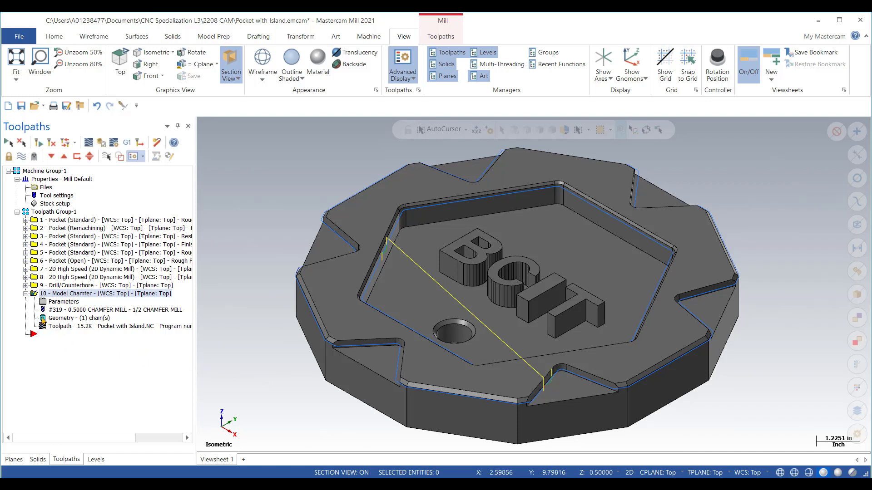
Step: Backplot the rechained Model Chamfer and step the tool along the front notch's wall to the part's outer edge
click(100, 143)
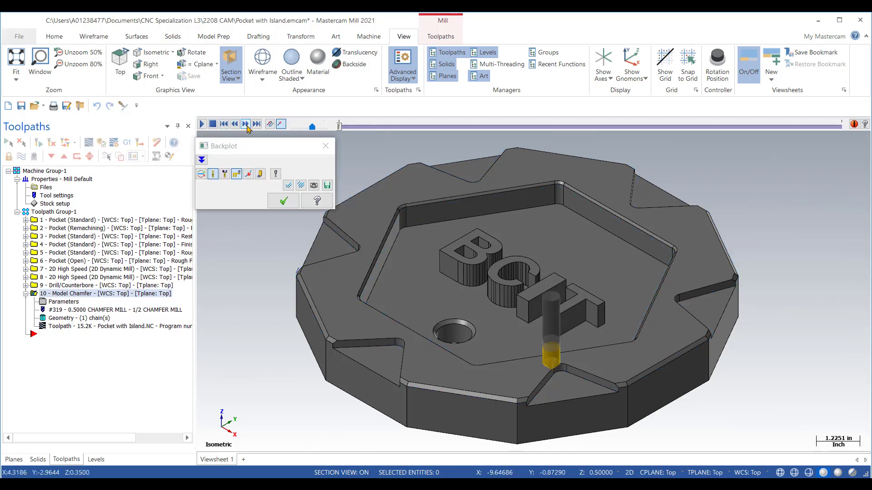
click(246, 124)
click(246, 125)
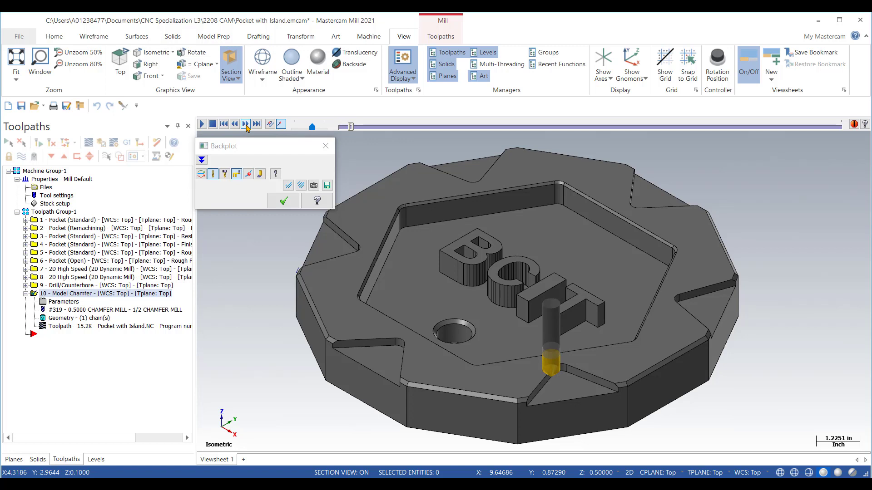
click(246, 124)
click(246, 125)
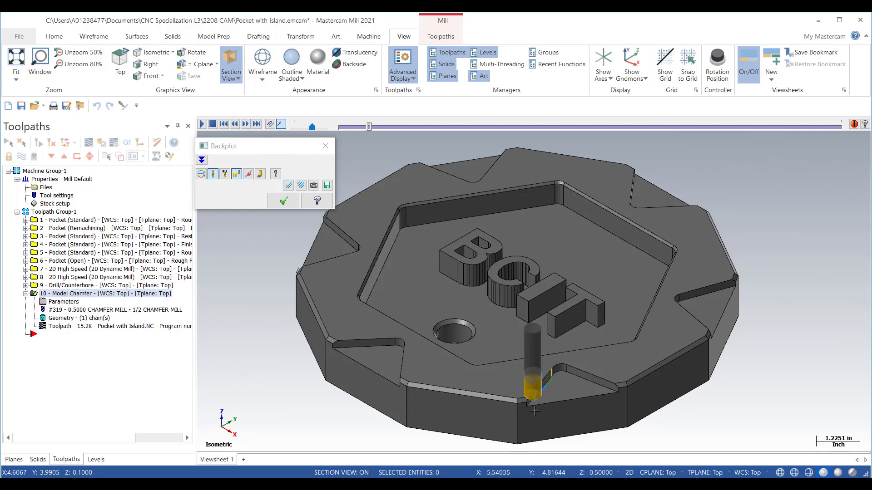
Step: Examine the cutter tip's depth against the notch floor and chamfer from a low side angle, and restore the isometric view
mouse_move(533, 411)
middle_down()
mouse_move(555, 382)
mouse_move(547, 415)
middle_up()
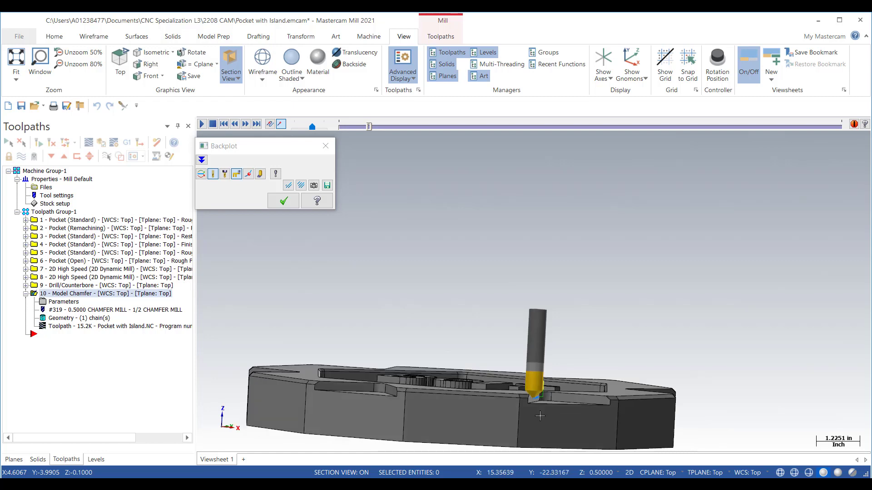
scroll(539, 416, up, 8)
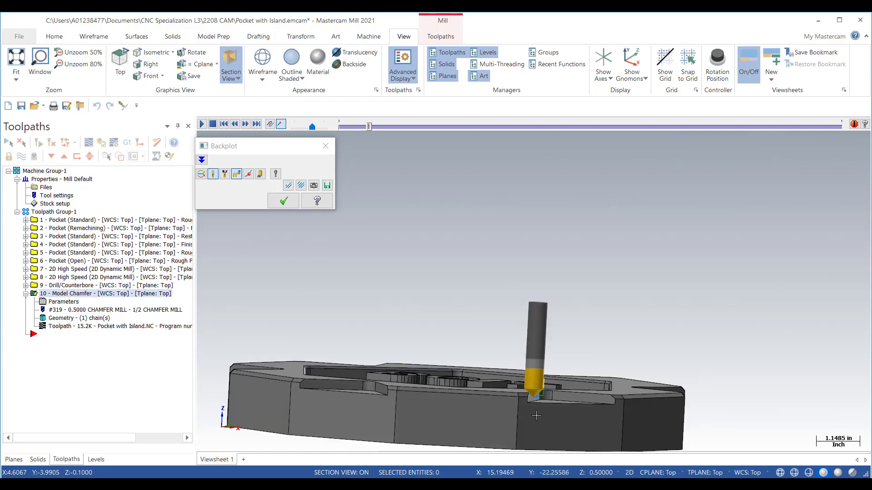
scroll(528, 401, up, 2)
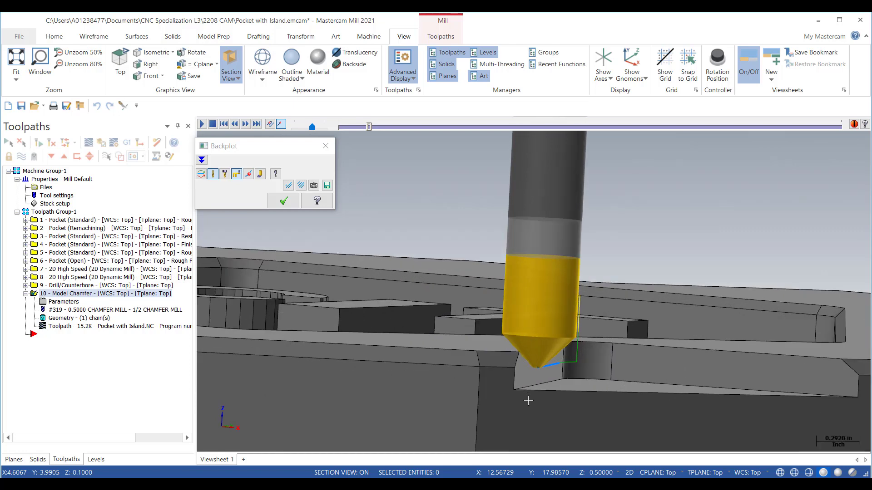
scroll(528, 400, up, 1)
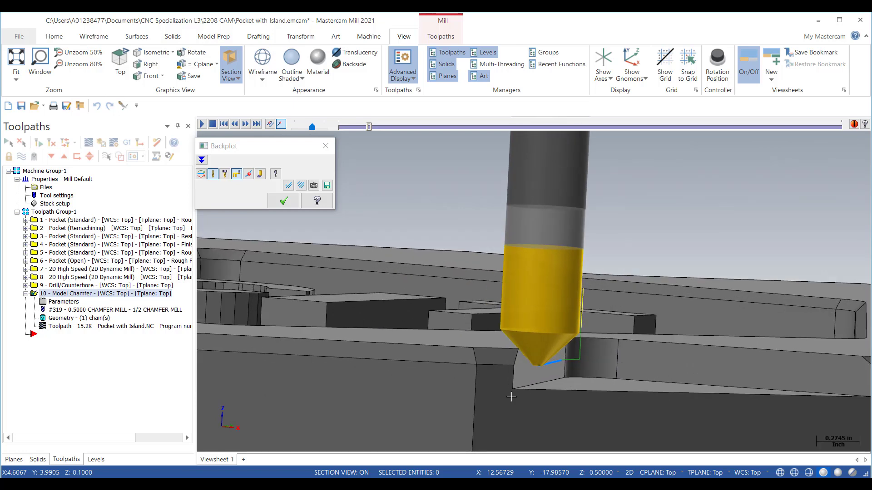
scroll(515, 397, up, 3)
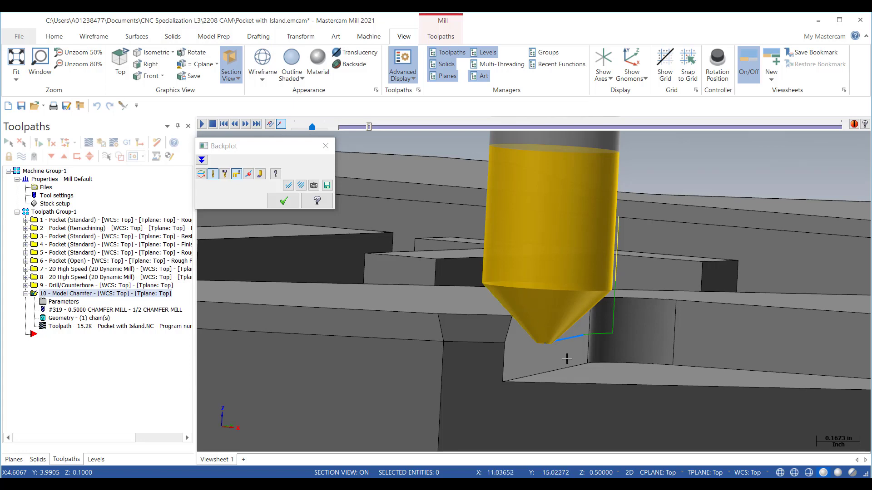
scroll(567, 359, down, 3)
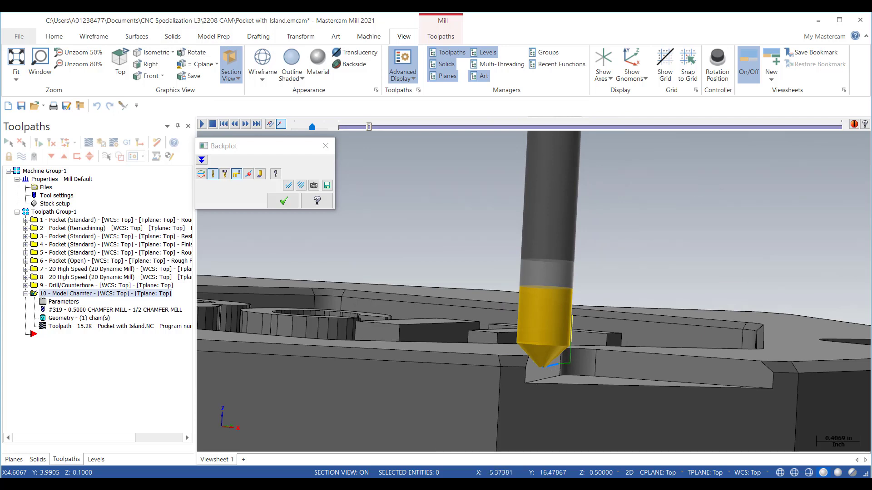
right_click(445, 252)
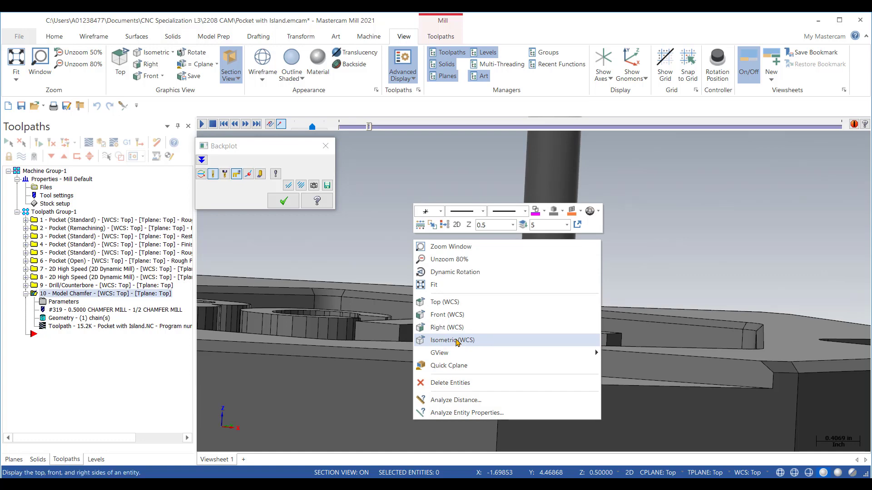
click(522, 342)
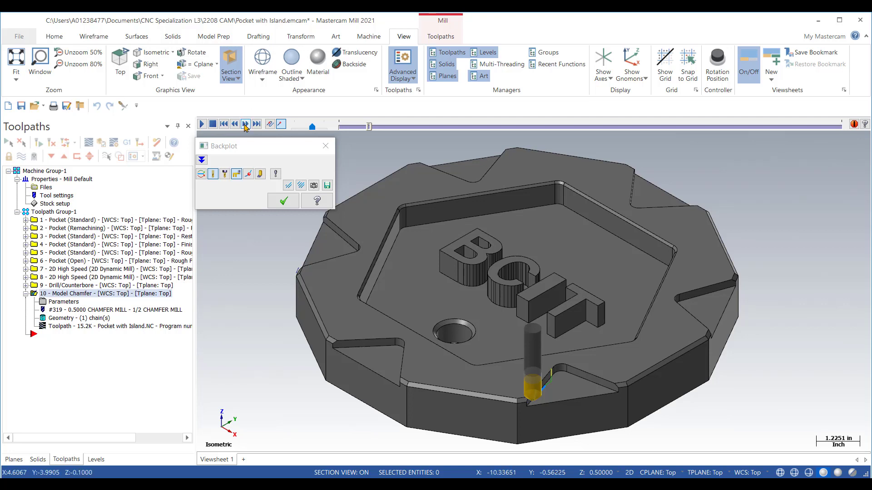
Step: Step the tool along the outer edge and through the neighbouring notch to the notch's far outer corner
click(245, 124)
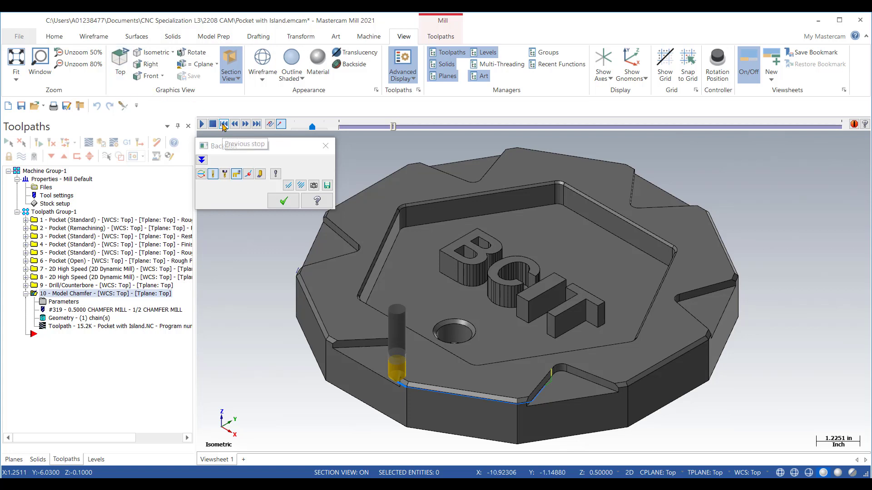
click(247, 124)
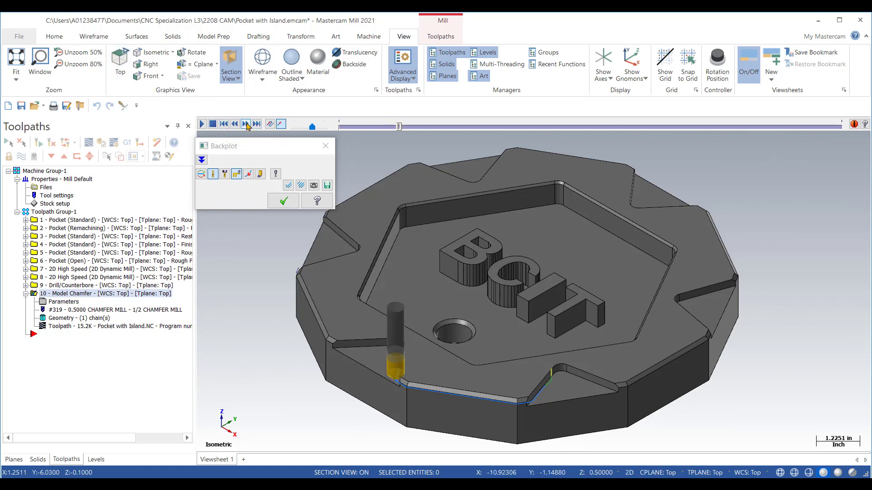
click(247, 124)
click(246, 124)
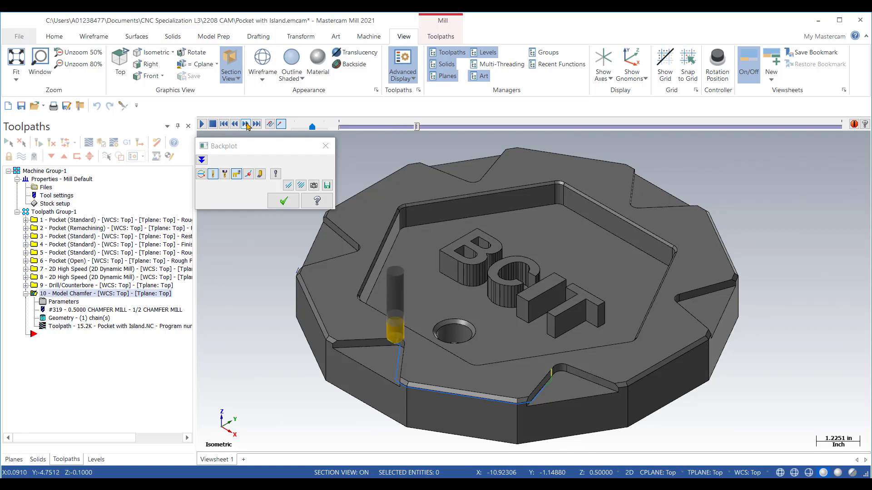
click(246, 124)
click(246, 124)
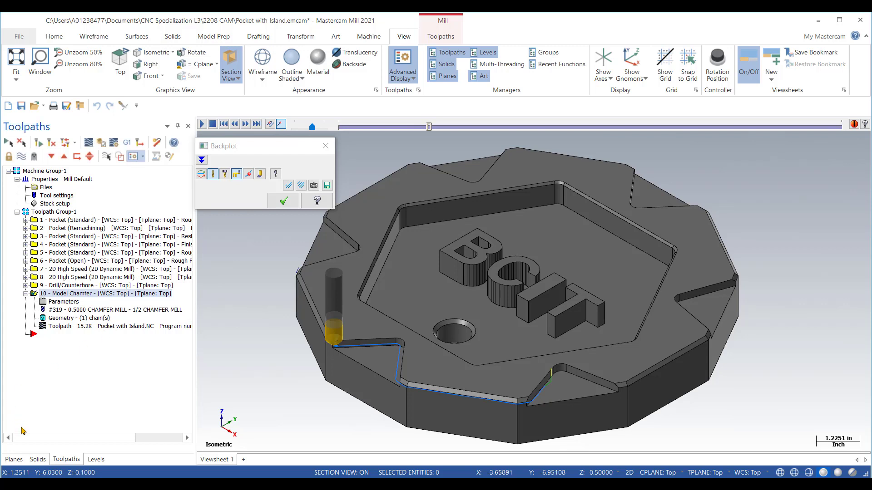
Step: Section the part at the Right plane and show the whole section with the tool in the Right view
click(14, 460)
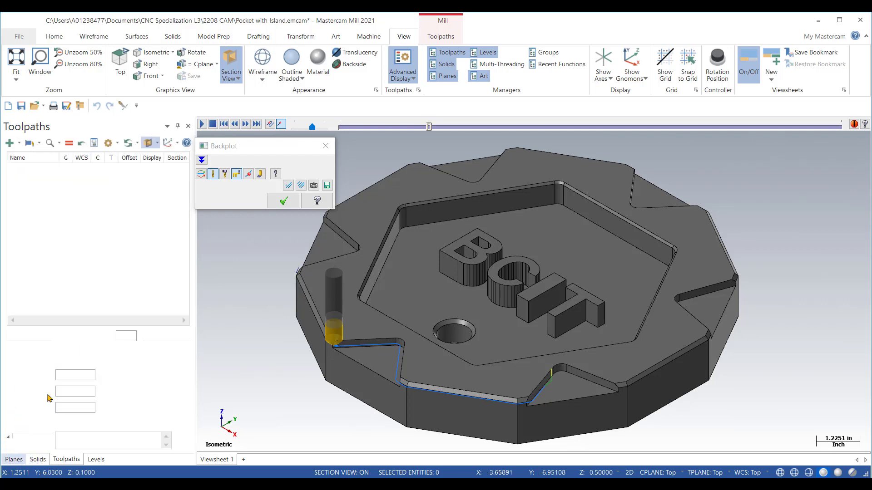
click(179, 204)
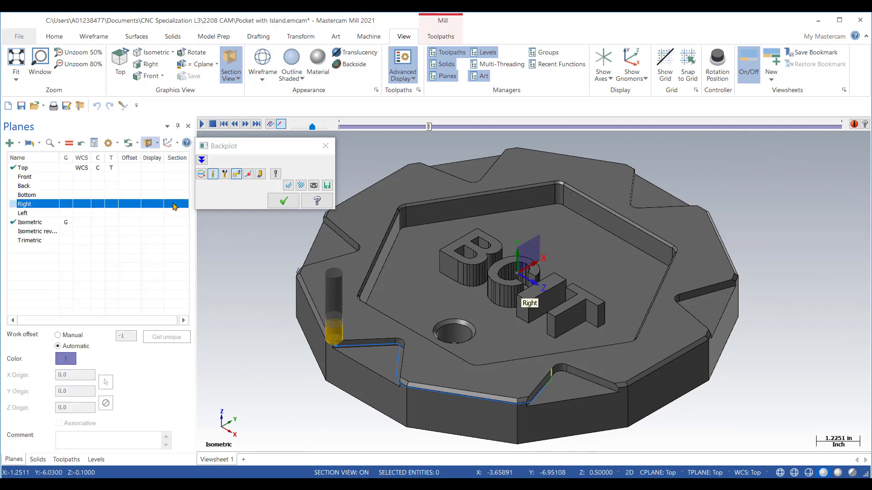
click(173, 204)
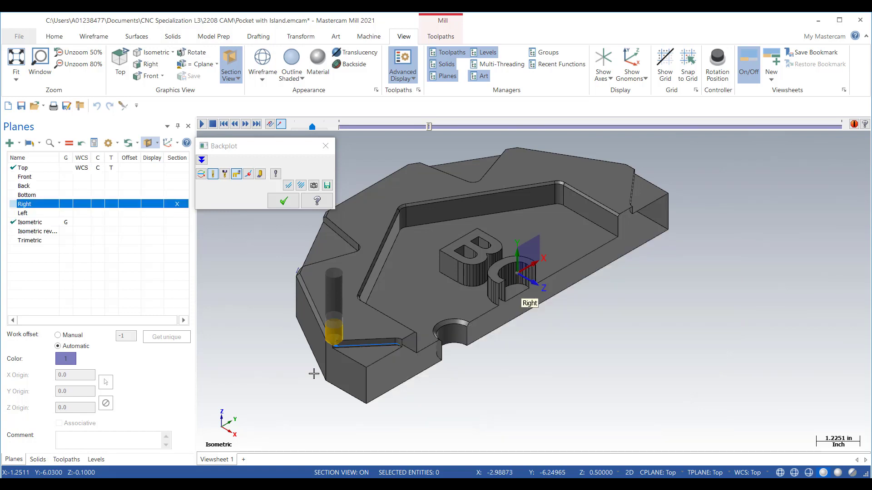
click(516, 380)
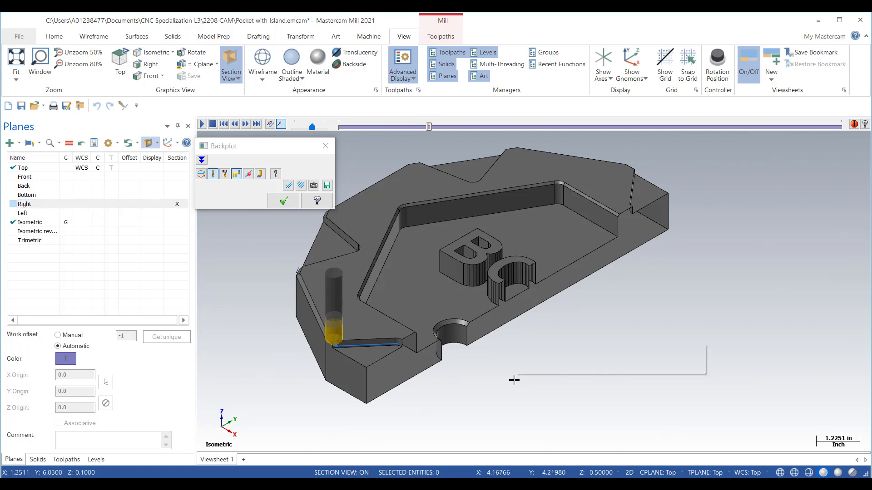
right_click(514, 380)
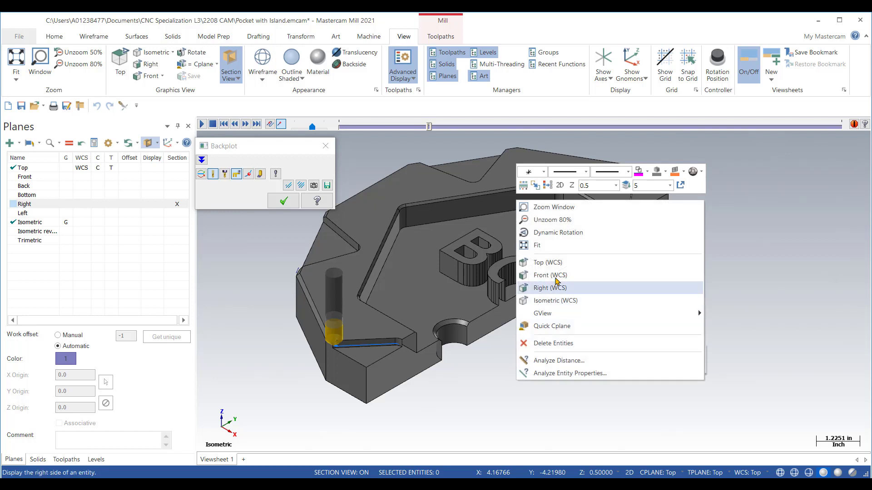
click(591, 292)
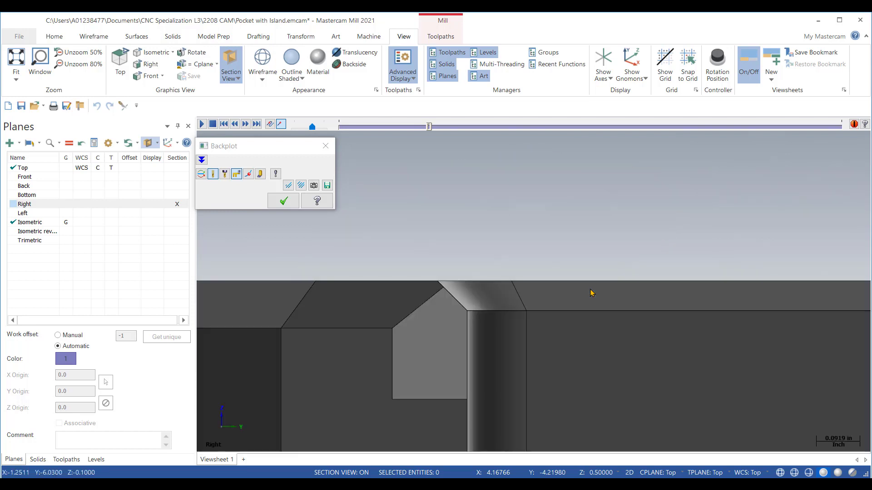
right_click(619, 380)
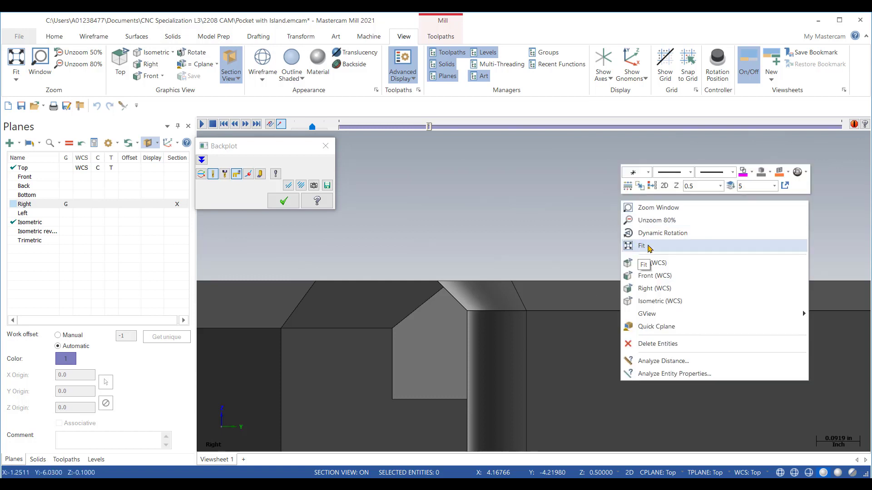
click(647, 248)
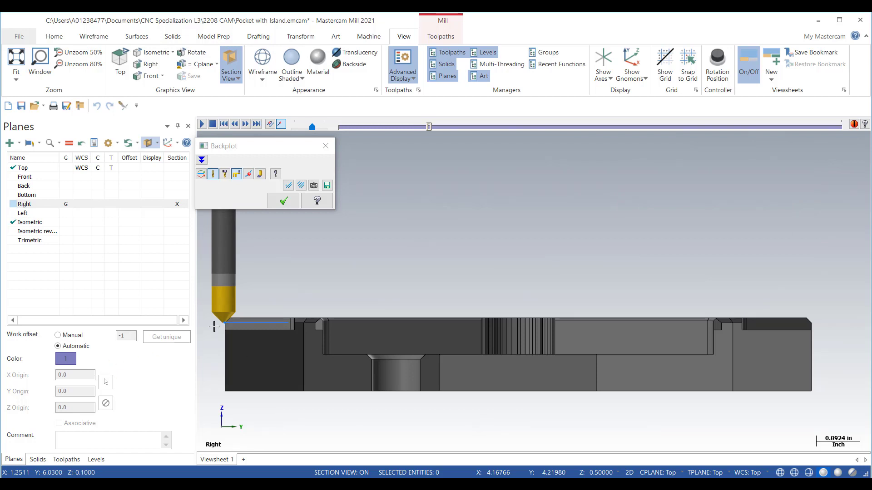
Step: Examine how far the cutter tip reaches below the outer edge's chamfer in the sectioned view, and close Backplot
scroll(214, 326, up, 2)
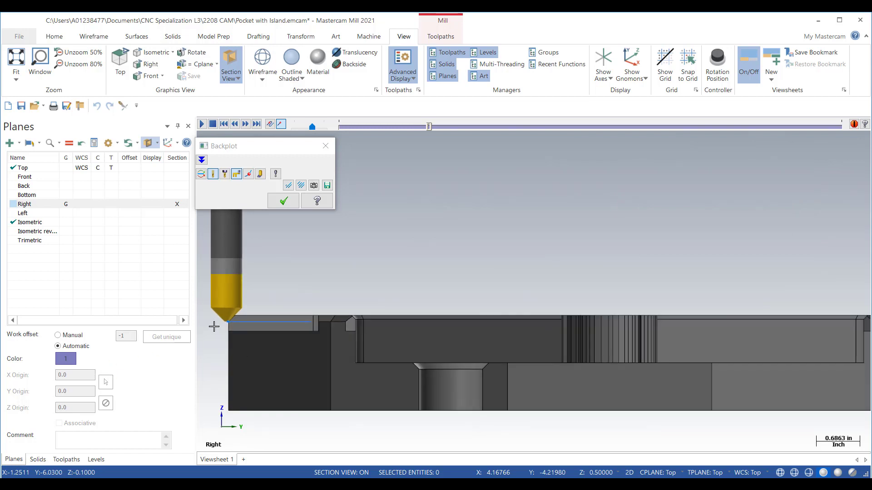
scroll(214, 327, up, 1)
scroll(214, 326, down, 3)
right_click(521, 182)
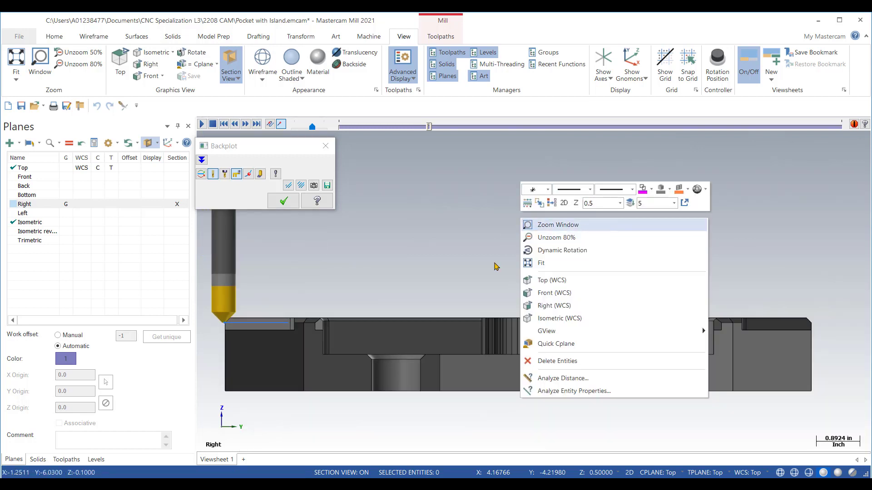
key(Return)
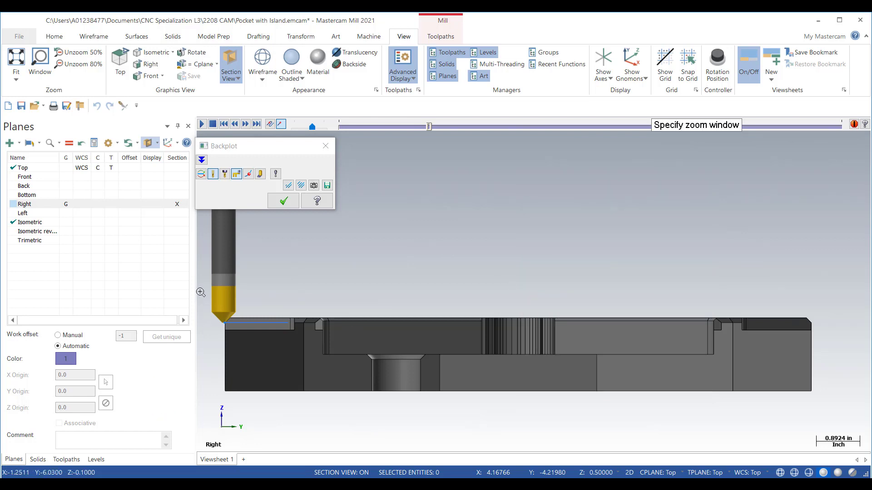
click(198, 286)
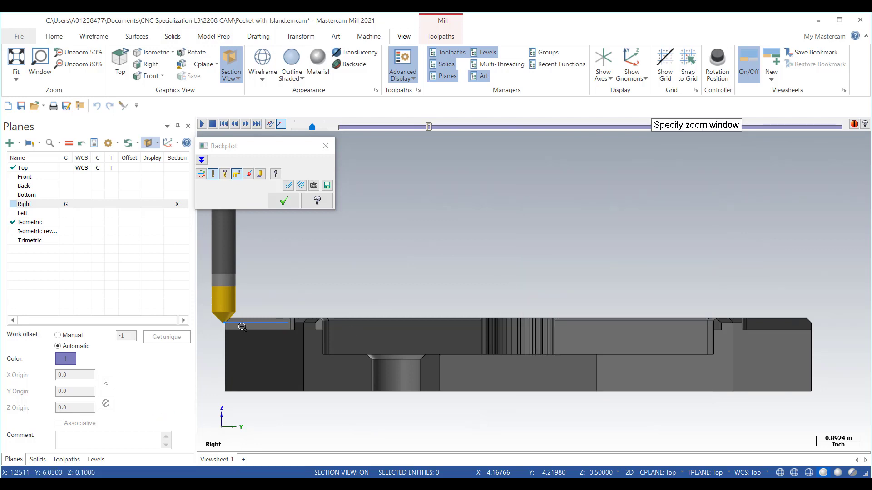
click(272, 348)
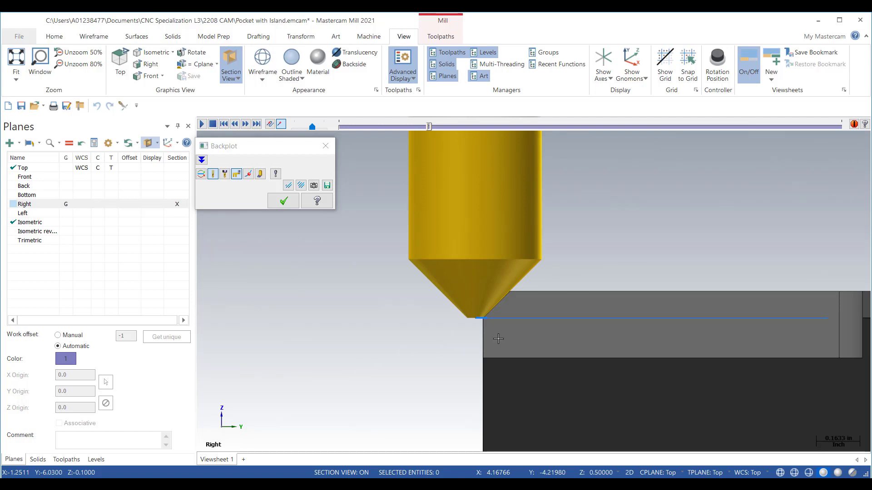
scroll(473, 317, up, 1)
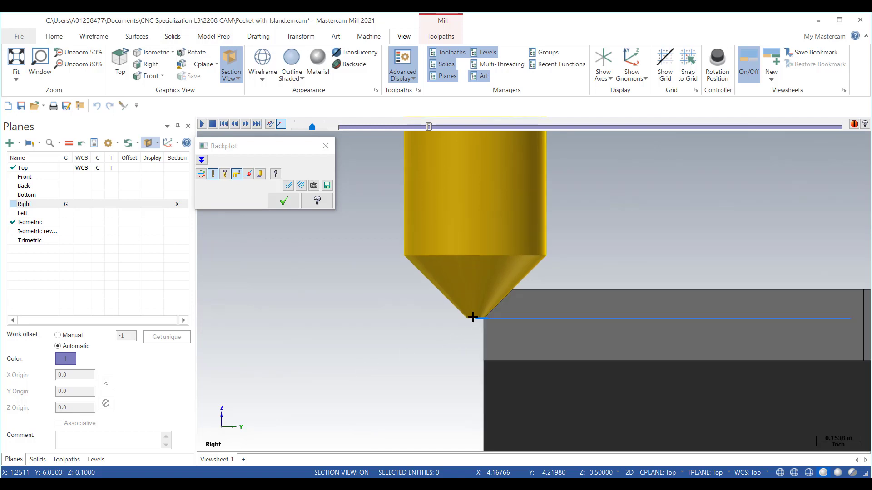
scroll(473, 318, up, 2)
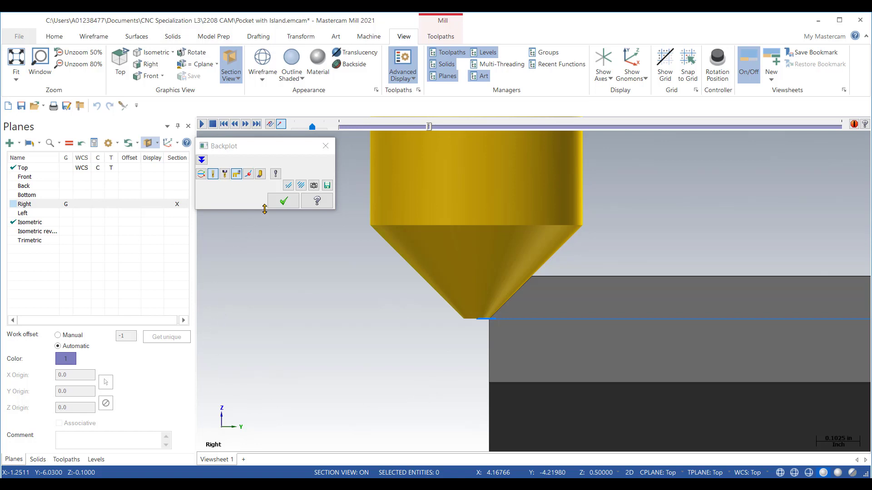
click(326, 146)
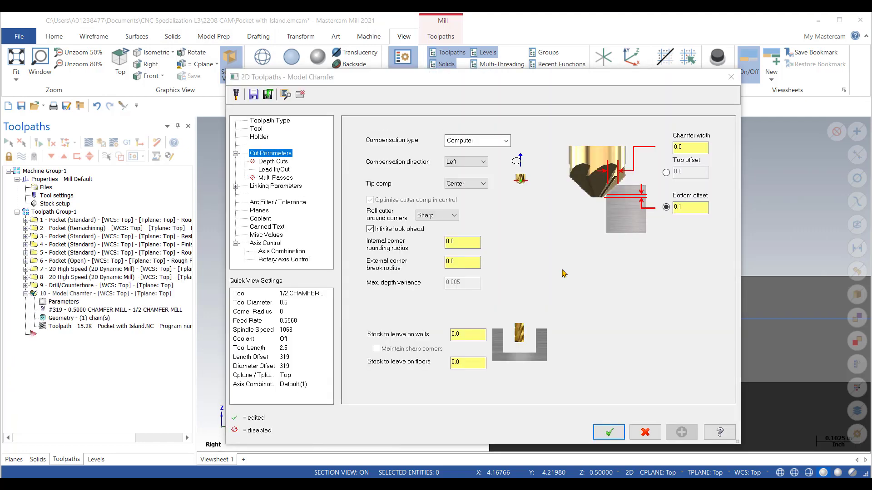
Step: Set the Model Chamfer's bottom offset to 0.12 in the cut parameters and accept the toolpath settings
click(677, 208)
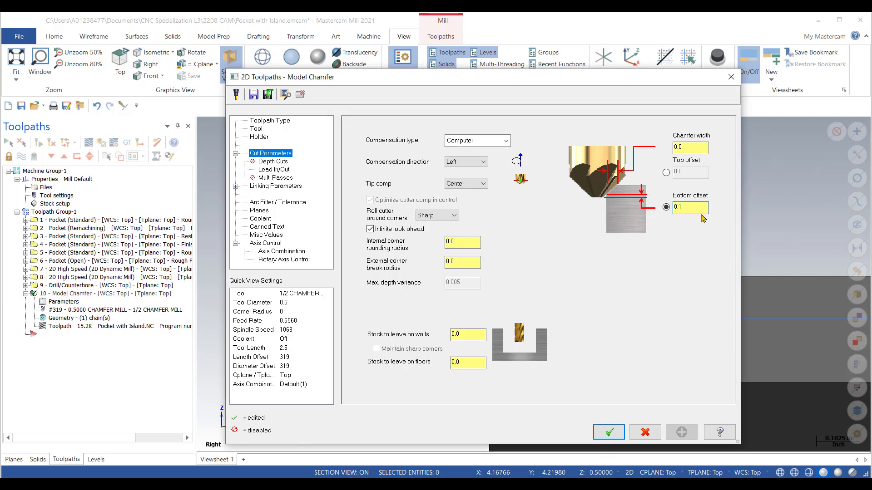
text(2)
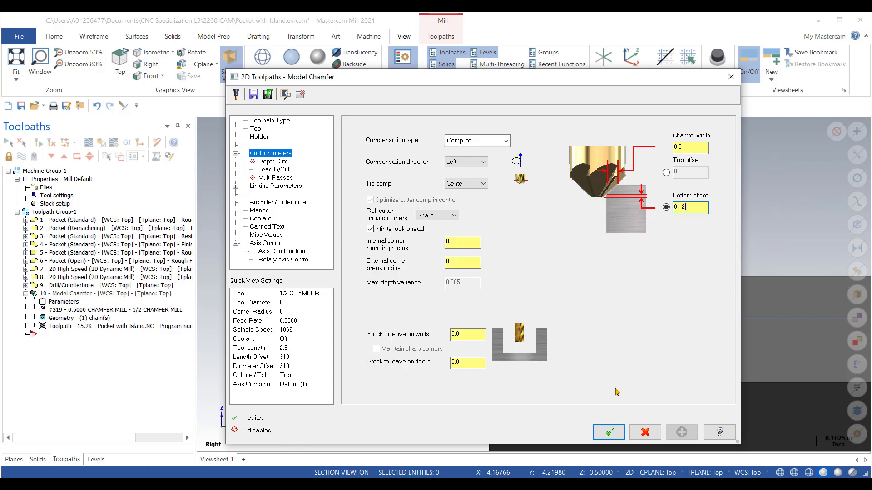
click(609, 432)
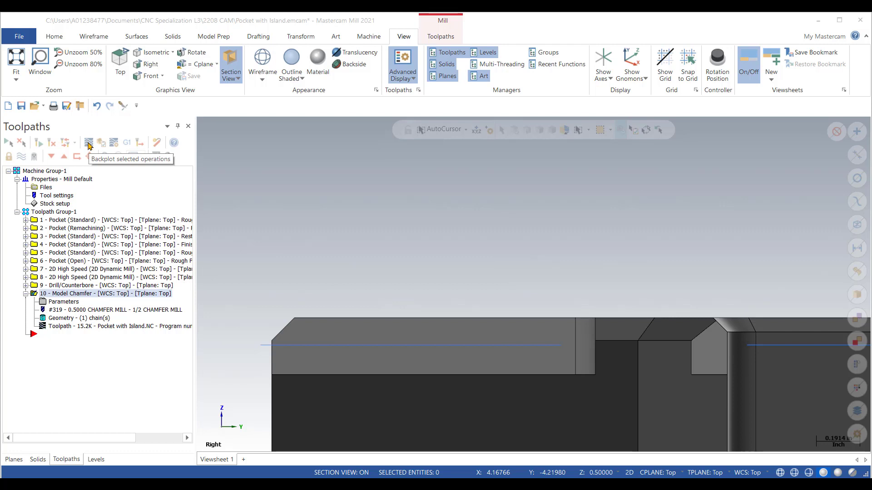
Step: Backplot the Model Chamfer operation, stepping the tool through the sectioned Right view to examine its tip position at the outer edge's chamfer
click(88, 143)
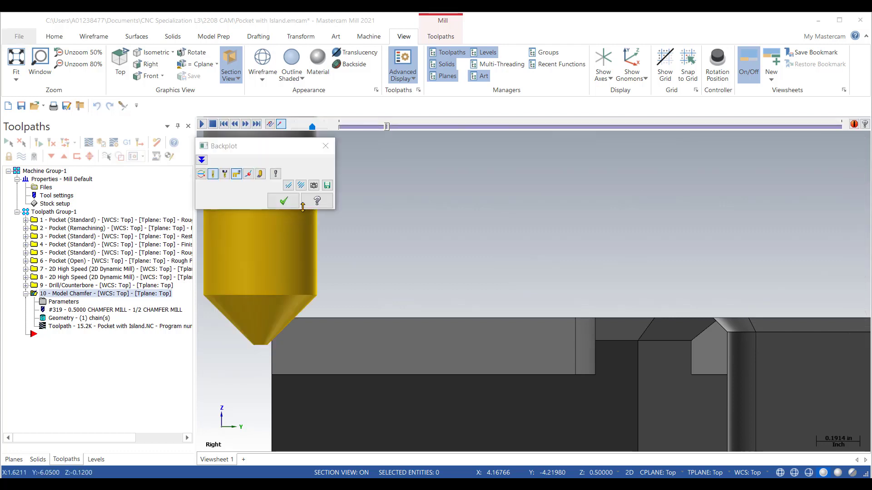
click(245, 124)
click(245, 124)
click(245, 124)
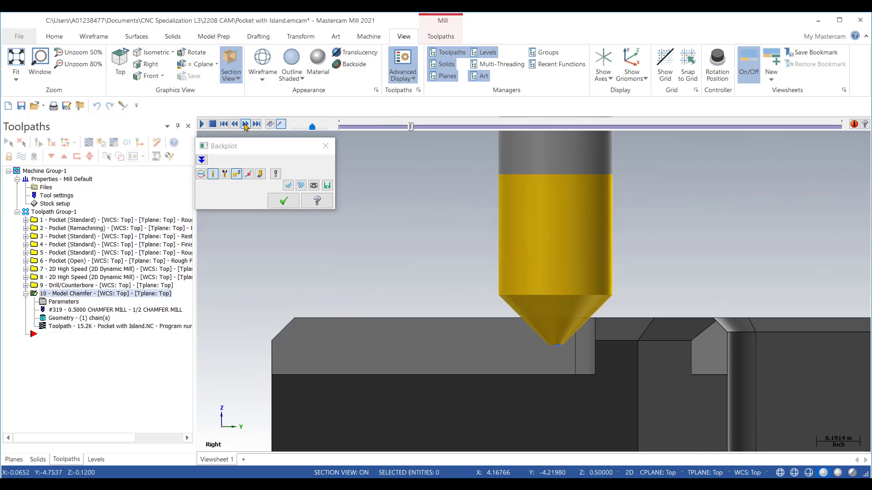
click(245, 124)
click(245, 124)
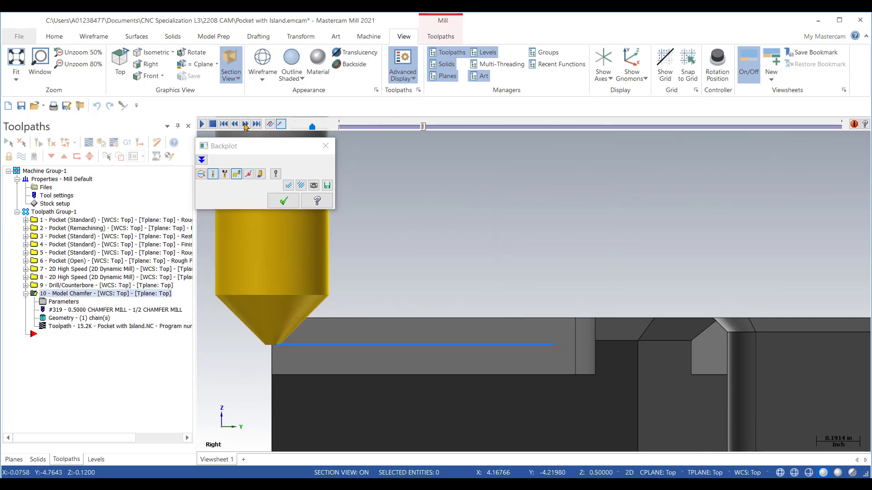
click(245, 124)
click(245, 124)
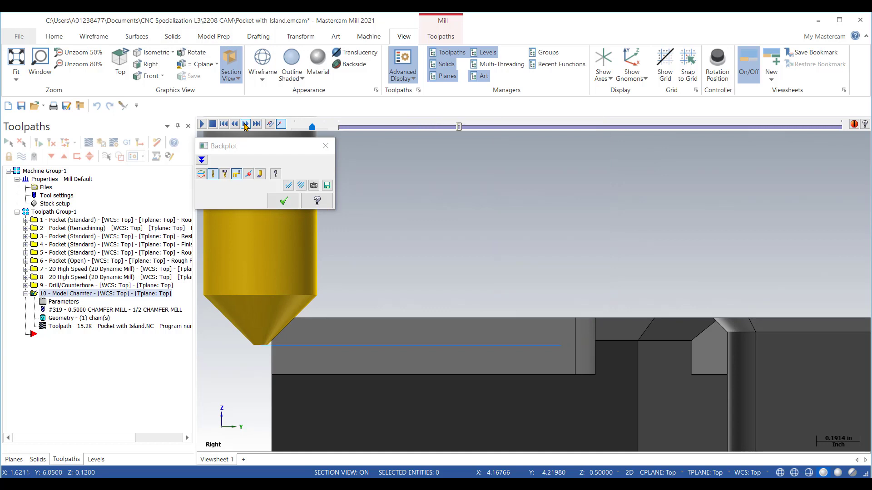
click(245, 127)
click(245, 127)
click(245, 127)
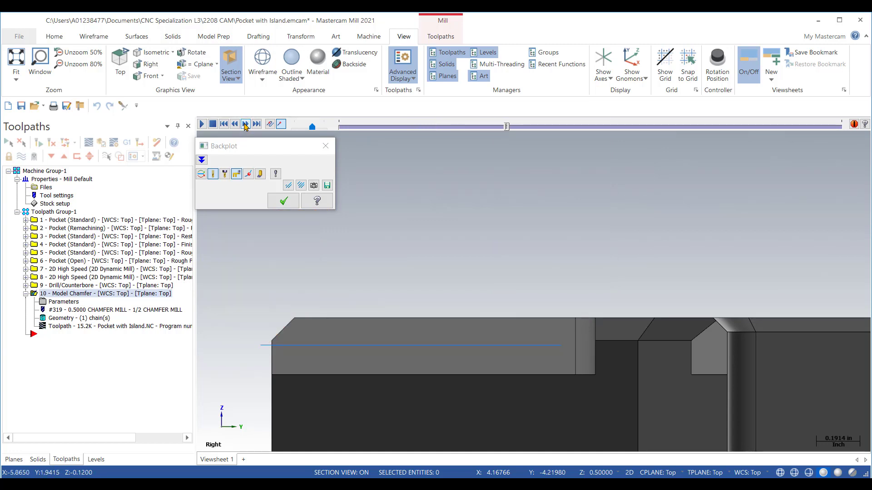
click(245, 127)
click(245, 128)
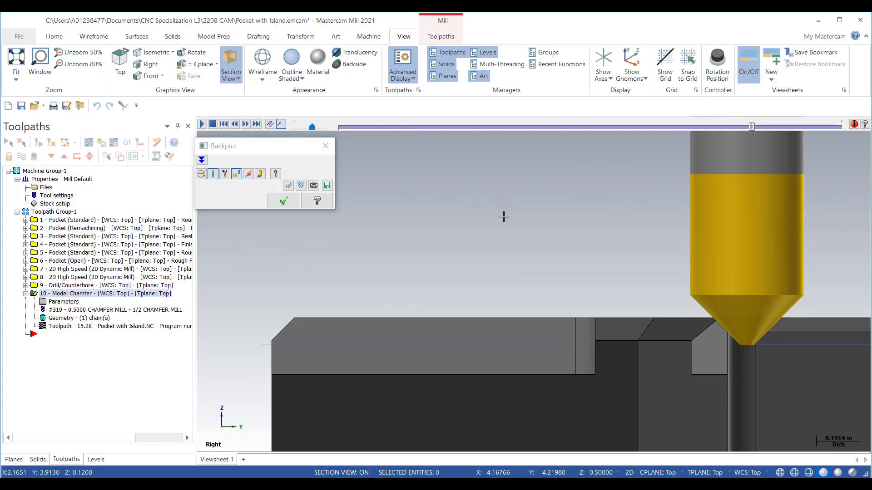
right_click(504, 217)
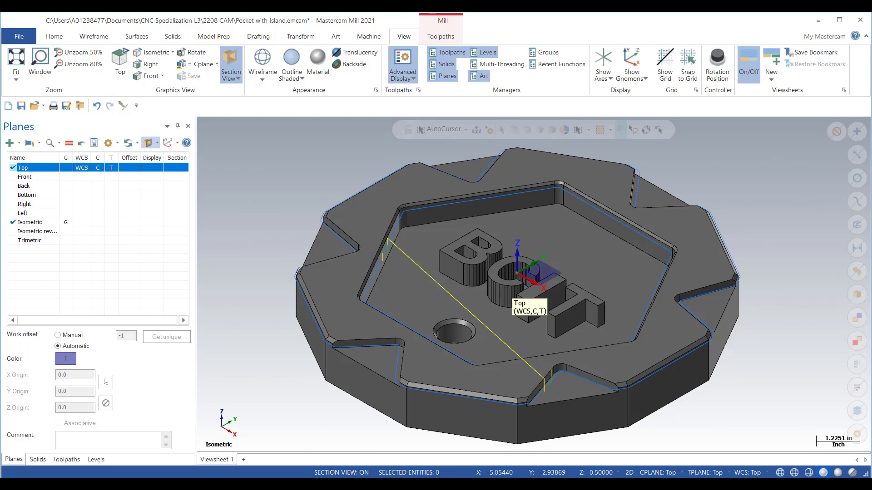
Step: Make level 10 visible so the small round post beside the hole is shown with the part
click(96, 460)
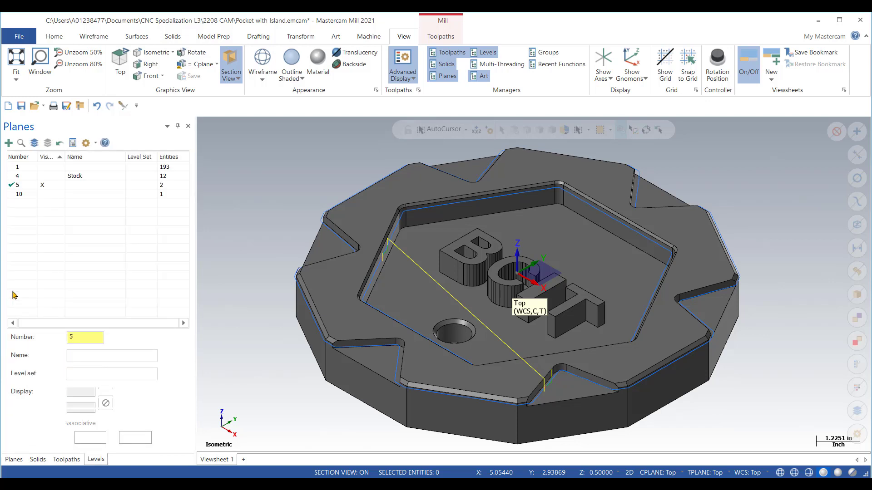
click(44, 196)
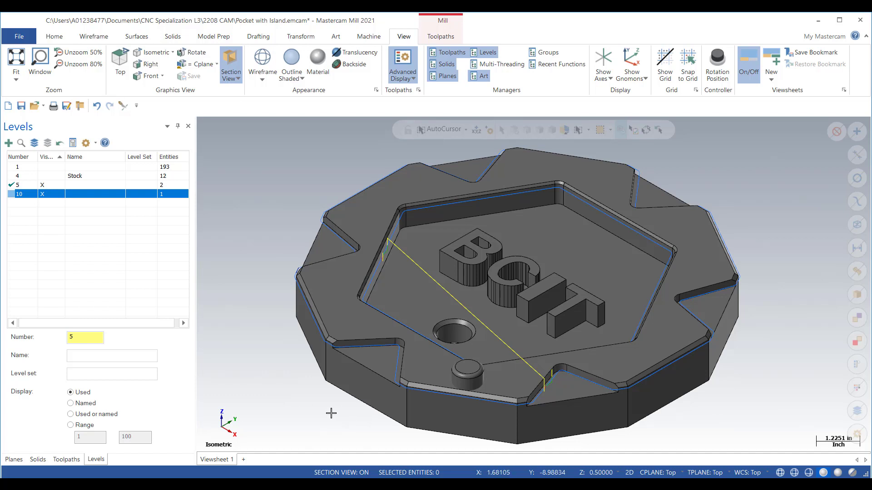
scroll(371, 424, up, 3)
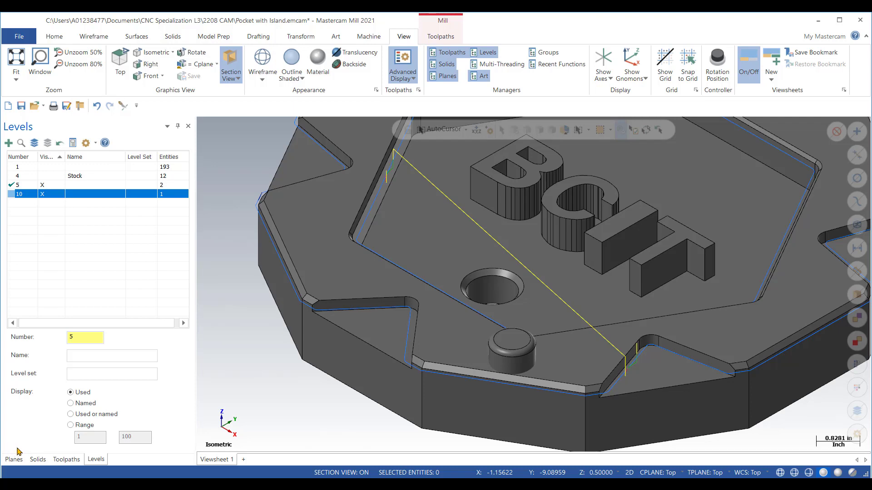
Step: Select the round post's side face as the Model Chamfer's avoidance model, keep the 0.05 clearance, and accept the toolpath settings
click(62, 459)
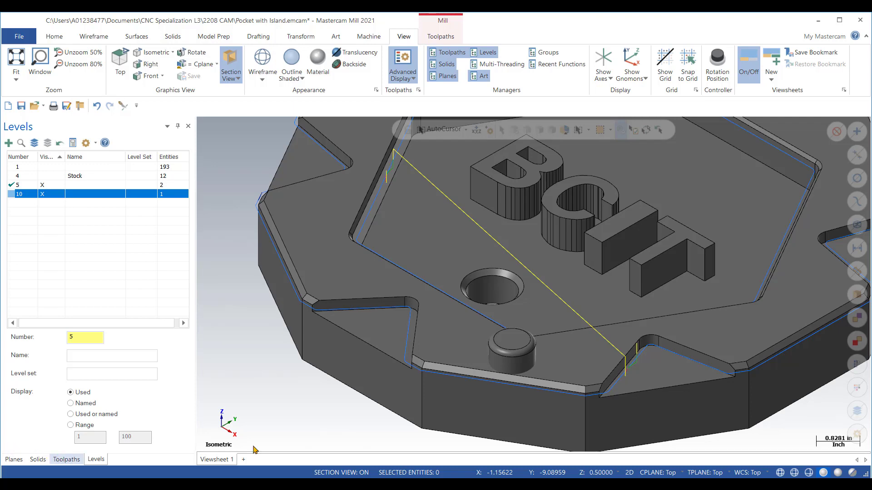
click(64, 301)
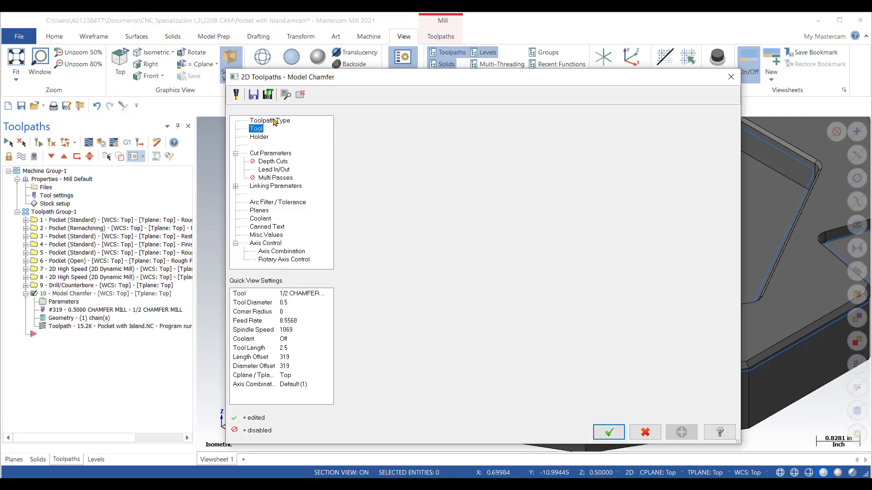
click(272, 120)
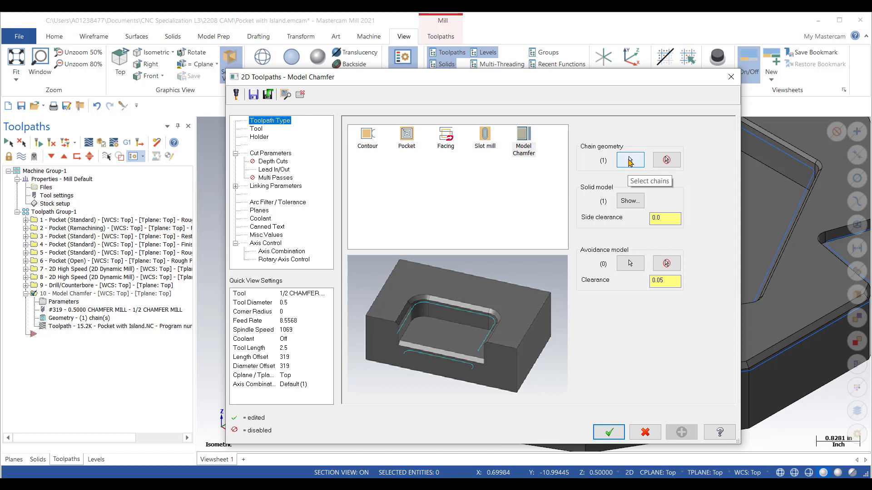
click(631, 267)
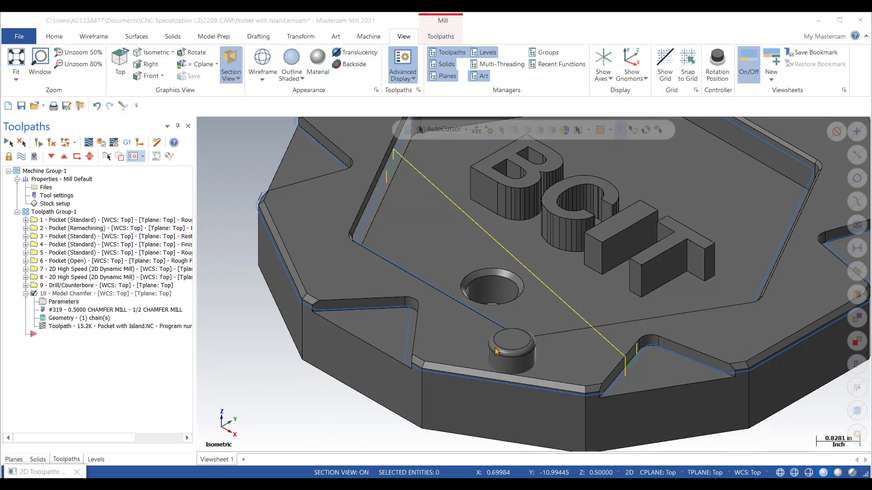
click(516, 361)
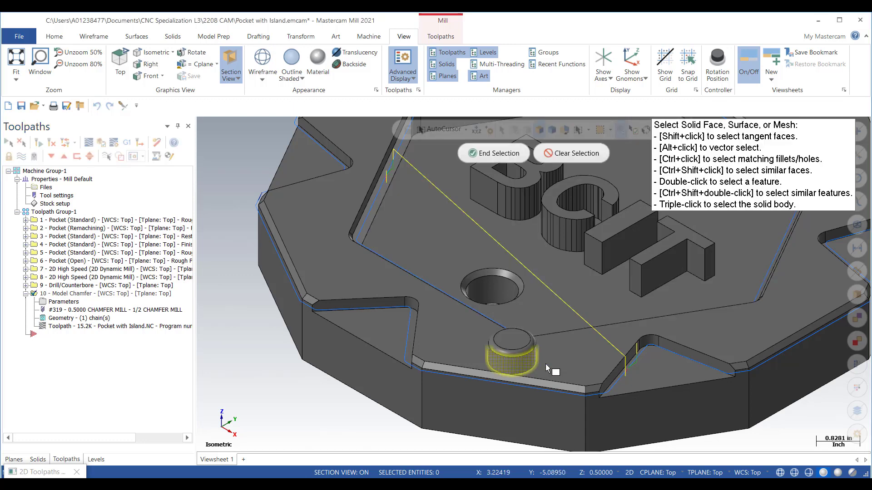
click(483, 157)
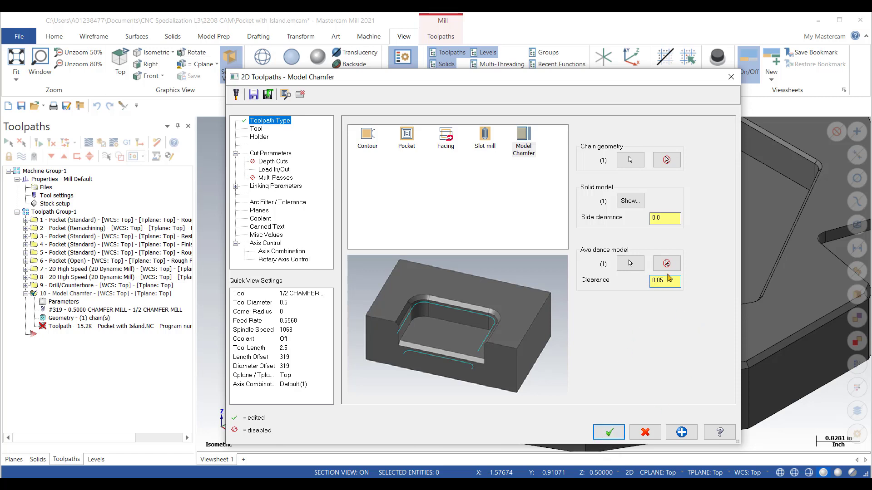
click(667, 280)
click(609, 433)
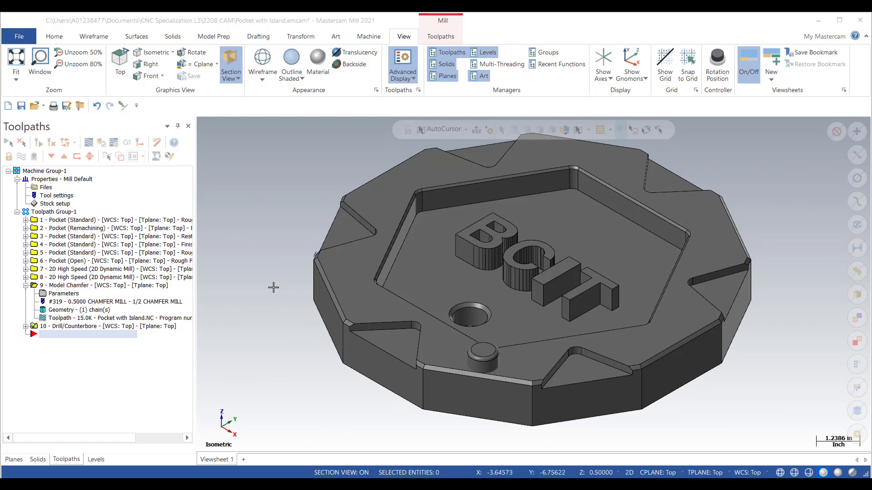
Step: Hide the Drill/Counterbore toolpath's display and create a Chamfer Drill toolpath on the 1.0-diameter circular edge of the hole
click(34, 328)
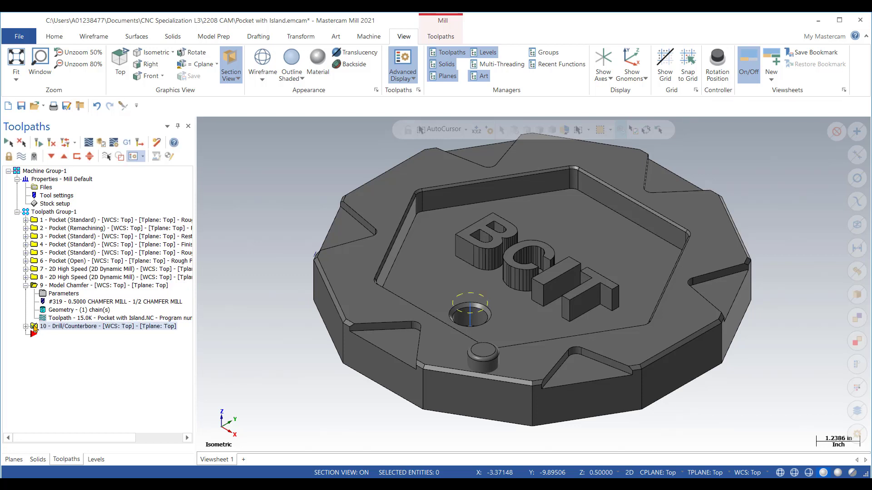
key(t)
scroll(62, 68, down, 1)
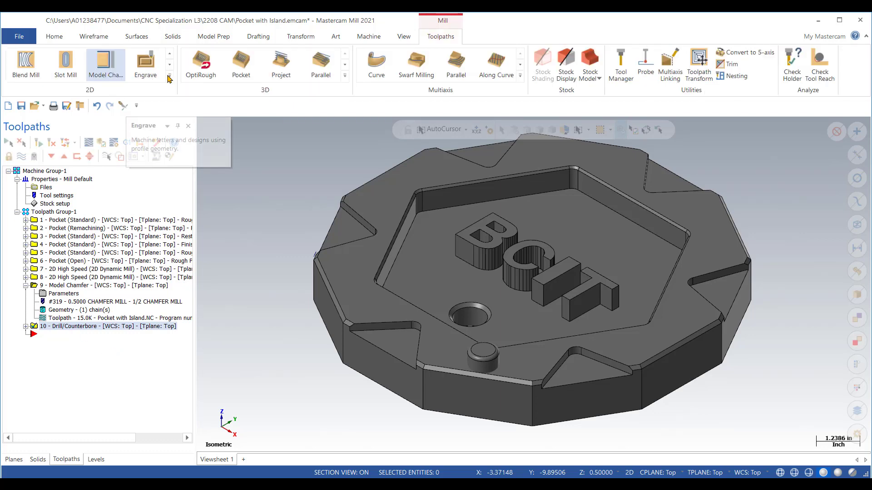
click(170, 78)
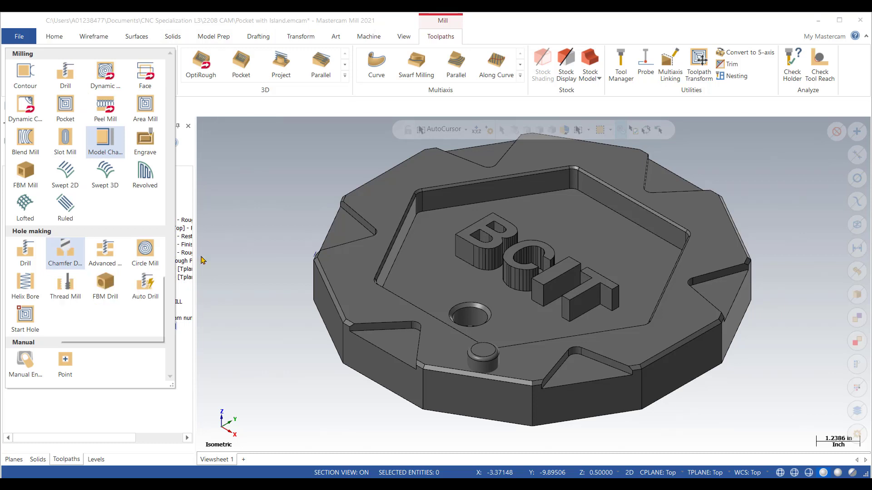
click(65, 253)
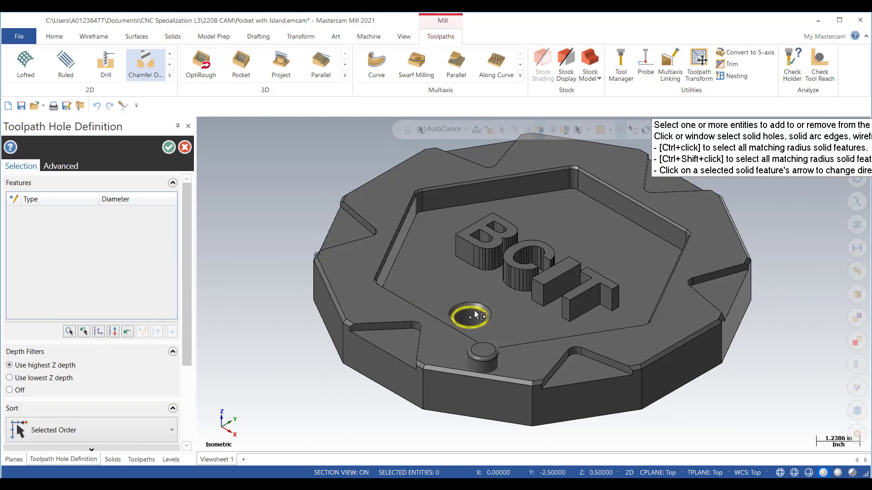
click(473, 309)
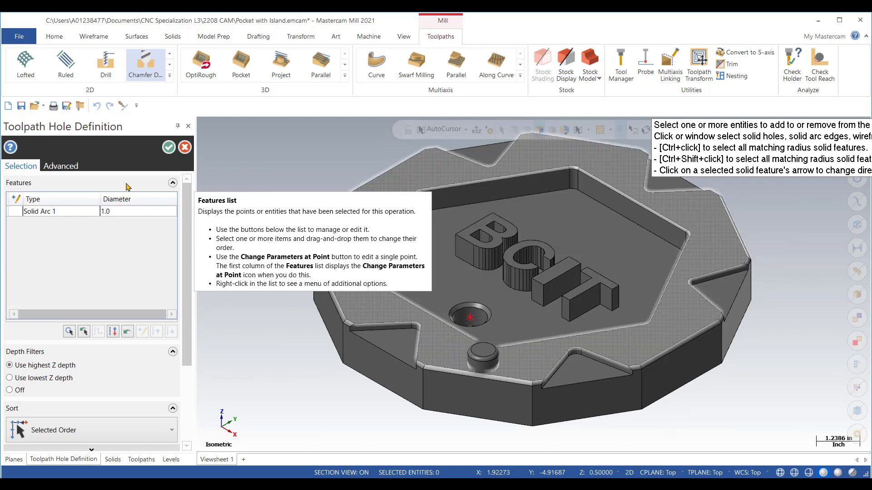
click(168, 146)
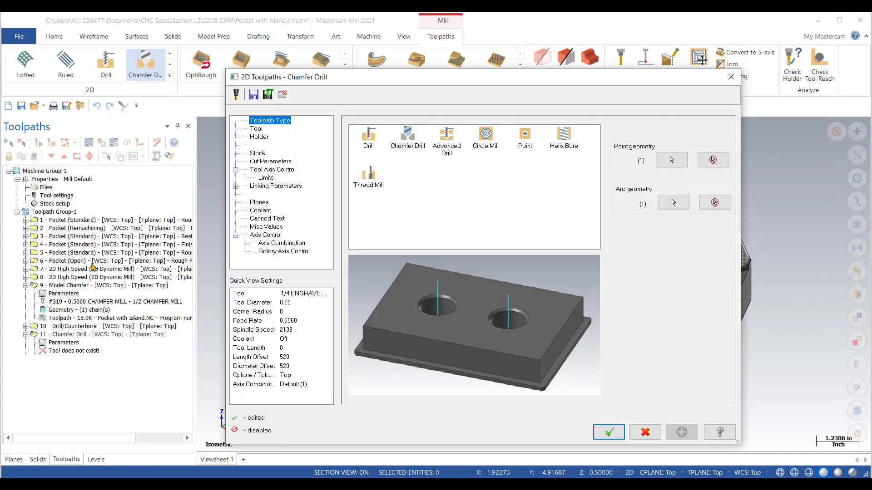
Step: Assign the 1.25 Chamfer Mill to the Chamfer Drill toolpath, review its cut and linking parameters, and accept the settings
click(256, 130)
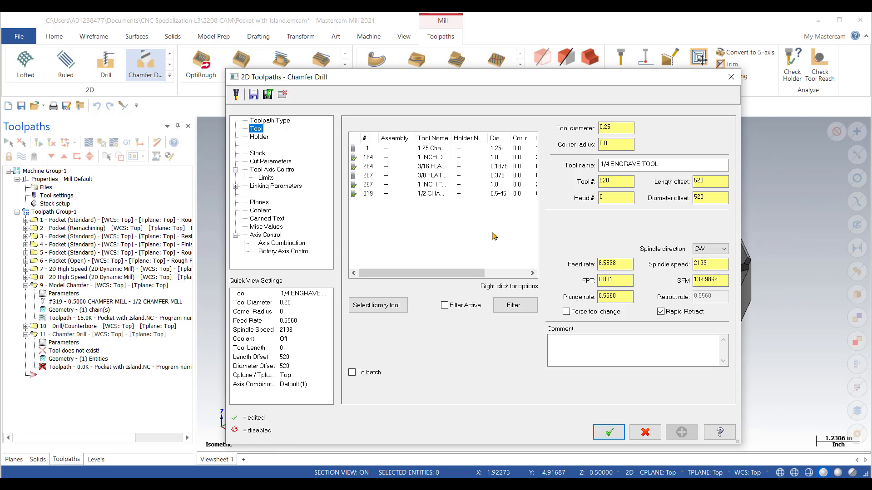
click(427, 149)
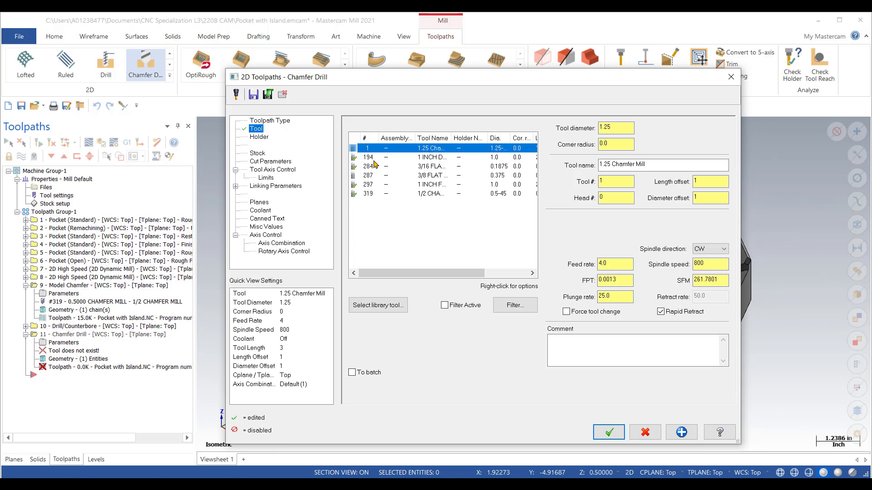
click(273, 162)
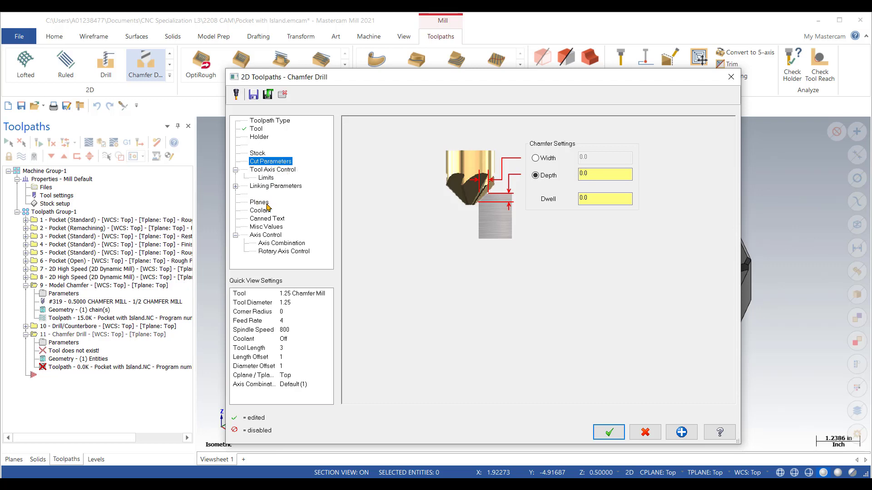
click(263, 185)
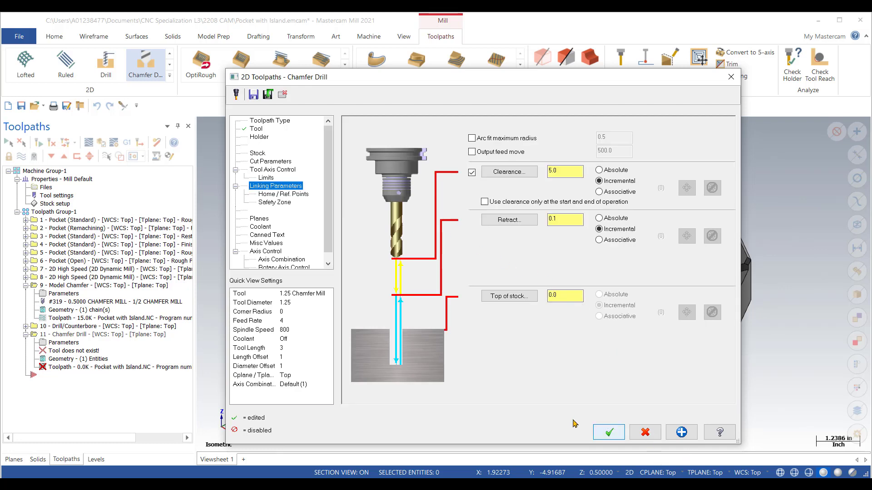
click(609, 434)
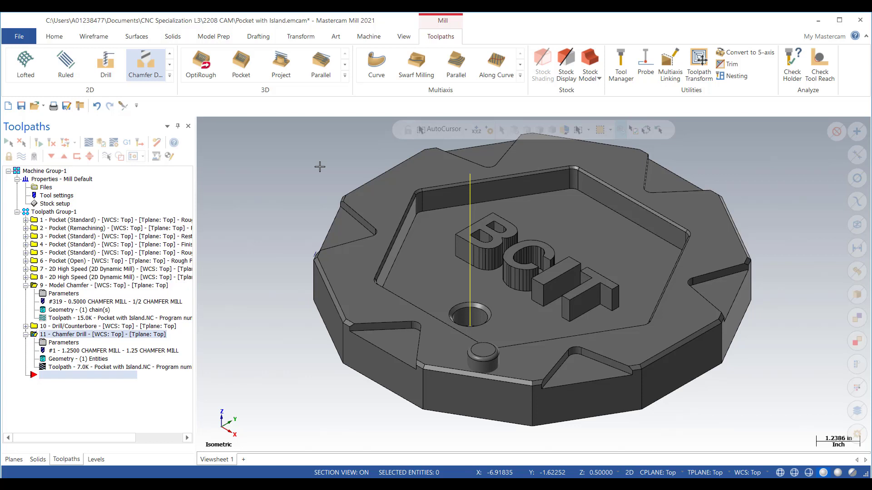
Step: Backplot the Chamfer Drill operation down to its cutting depth and section the part at the Right plane through the hole
key(alt+t)
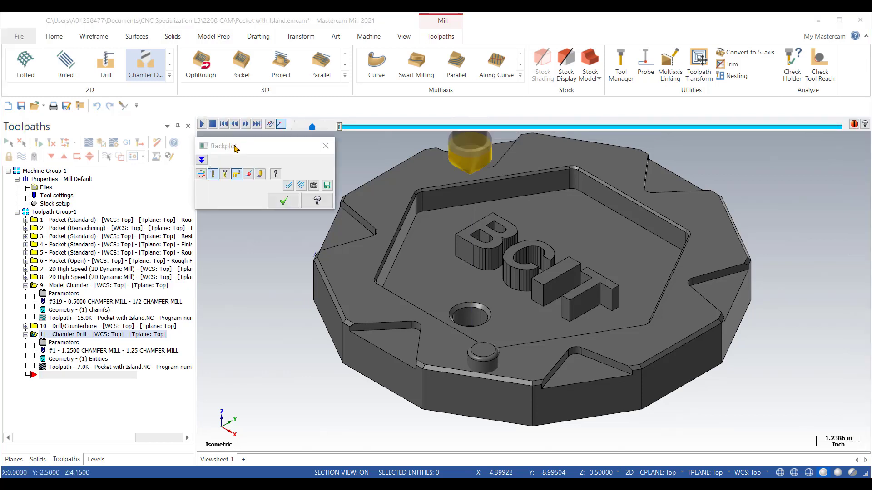
click(245, 124)
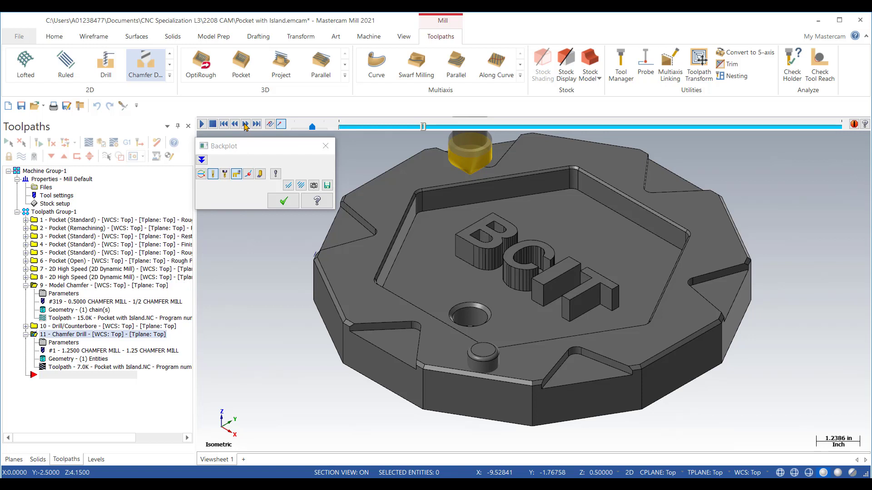
click(245, 124)
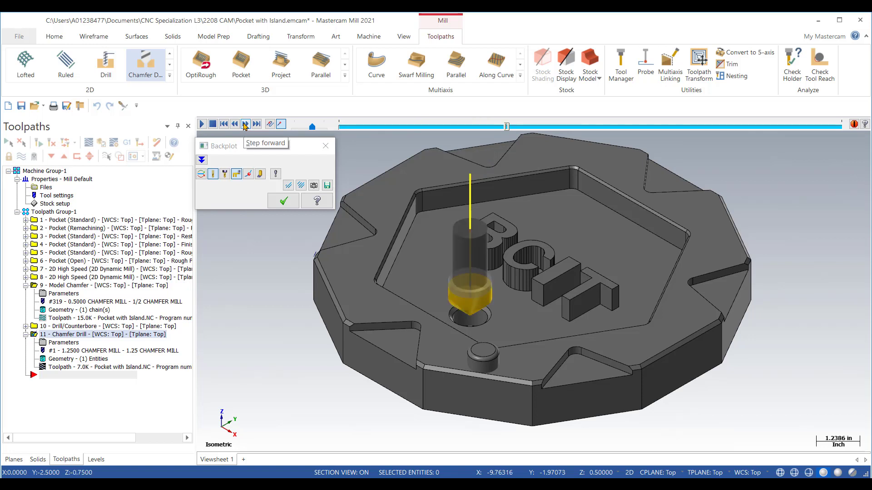
click(245, 124)
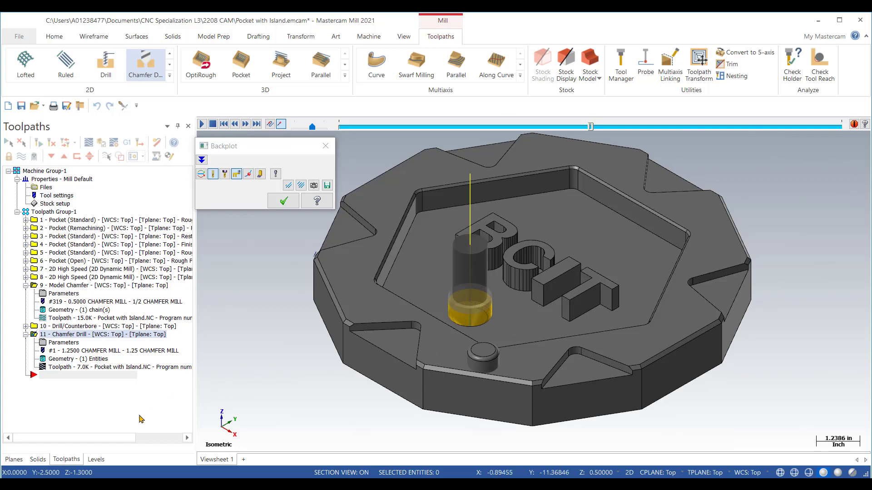
click(17, 461)
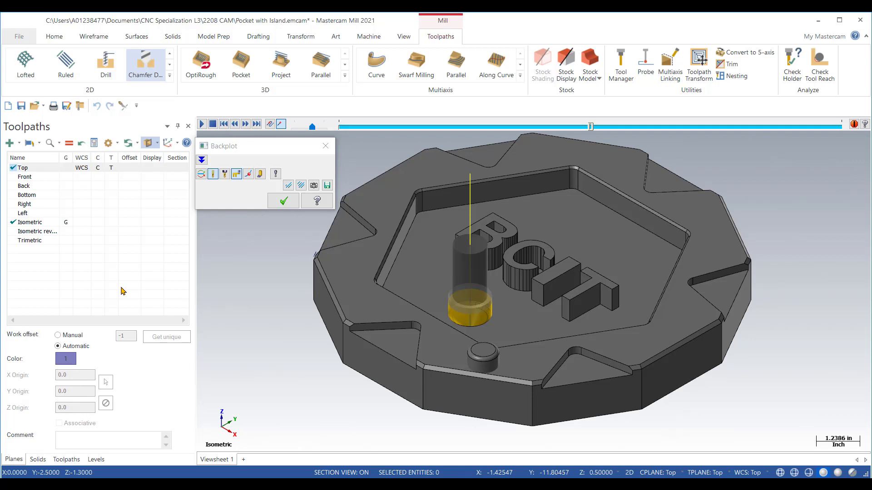
click(177, 205)
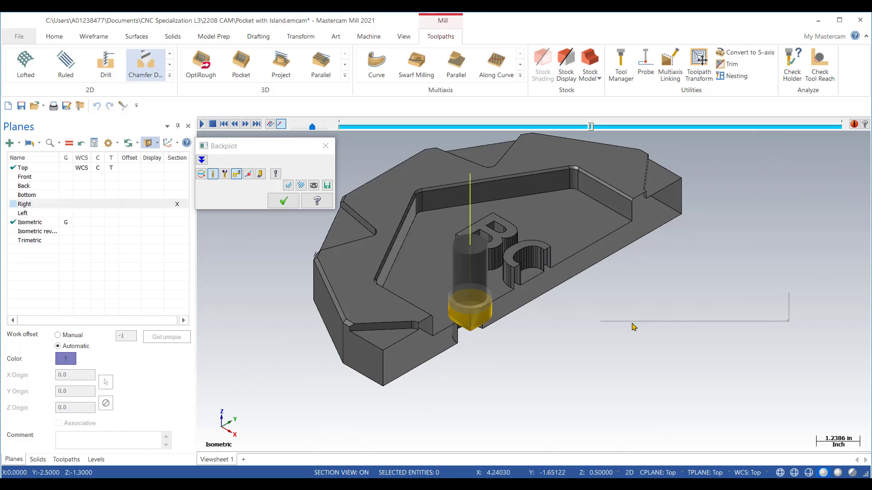
Step: Examine how the chamfer mill meets the sectioned hole's edge in the Right view, and close the backplot
right_click(633, 324)
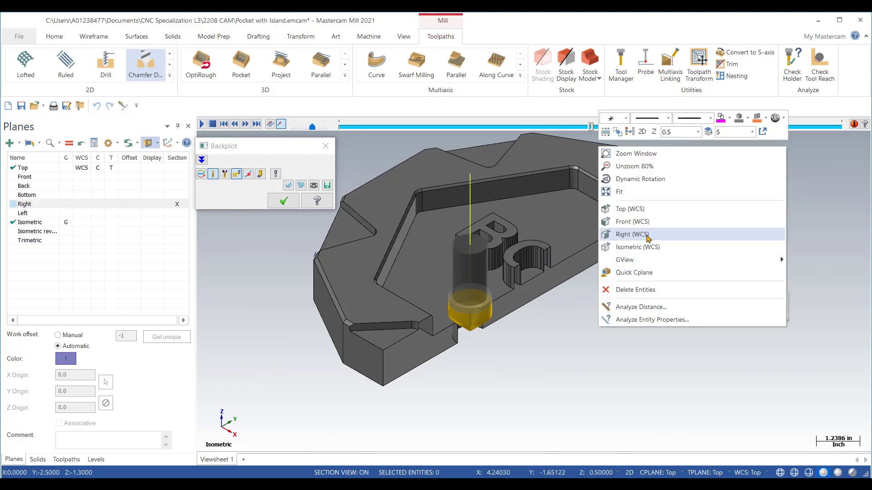
click(651, 237)
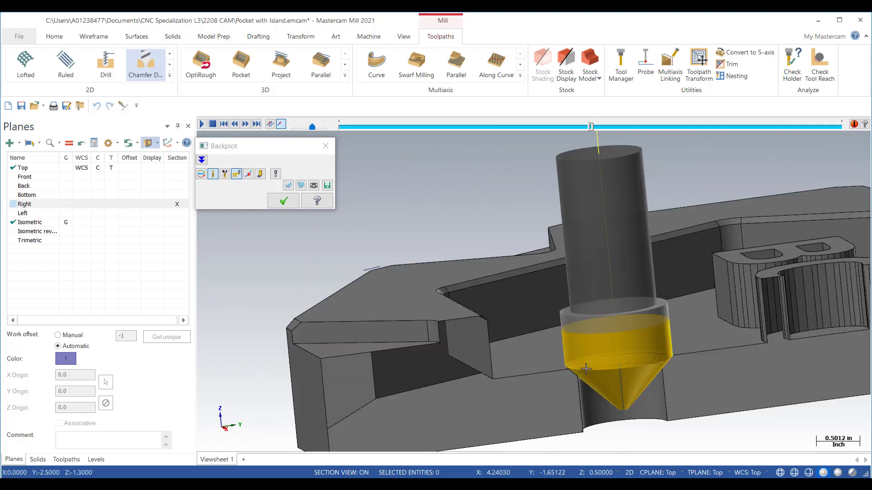
right_click(598, 219)
click(627, 263)
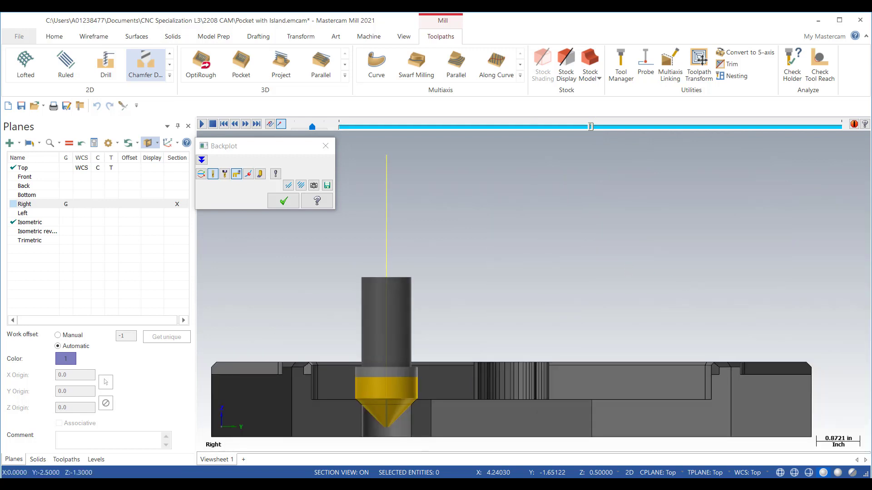
scroll(358, 430, up, 3)
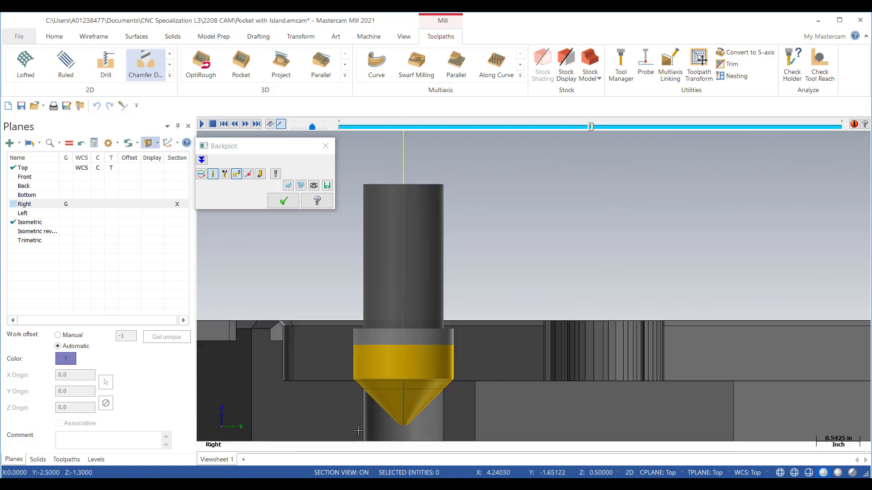
scroll(359, 430, up, 1)
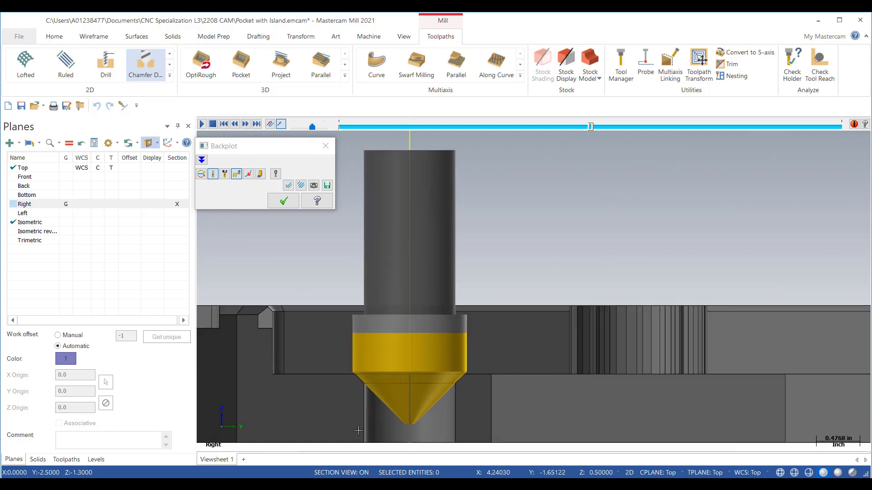
scroll(358, 430, up, 8)
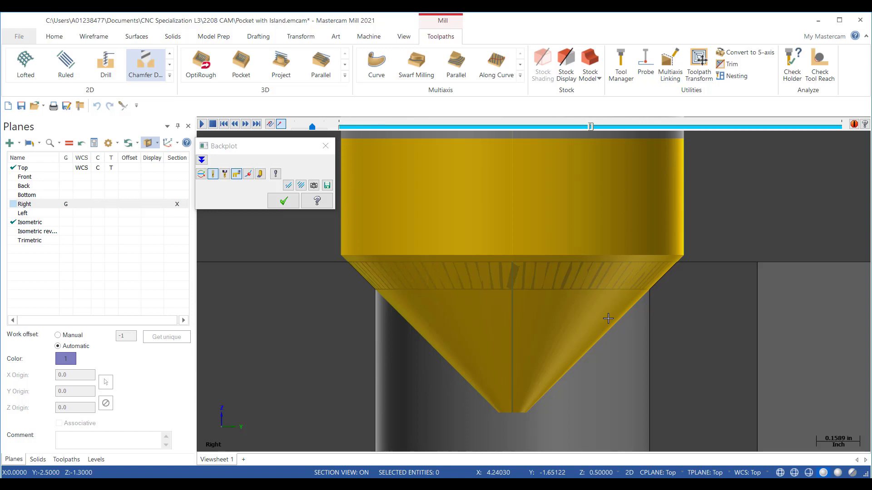
key(alt+7)
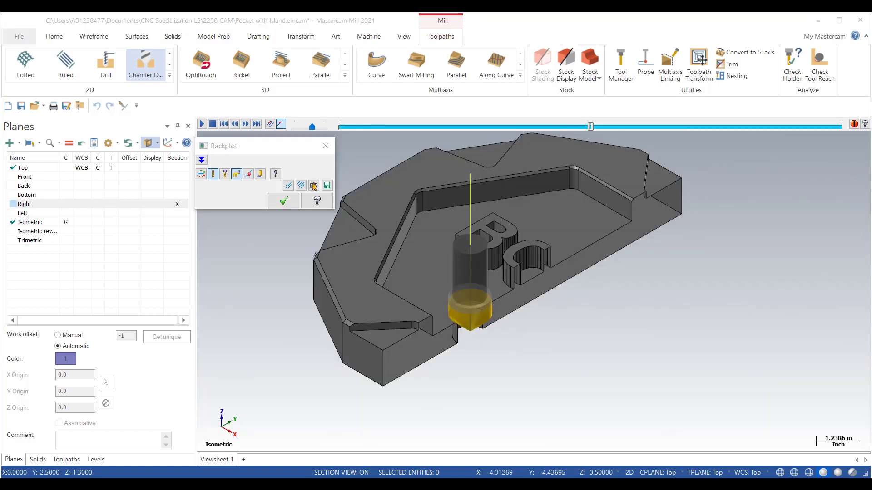
click(325, 145)
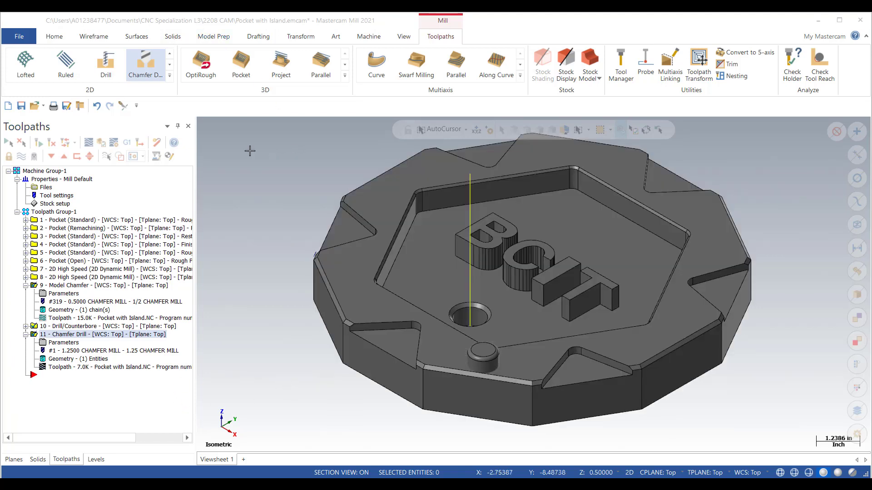
Step: Verify the Model Chamfer, Drill/Counterbore and Chamfer Drill operations in Mastercam Simulator, playing through each tool-change stop to the end
click(100, 143)
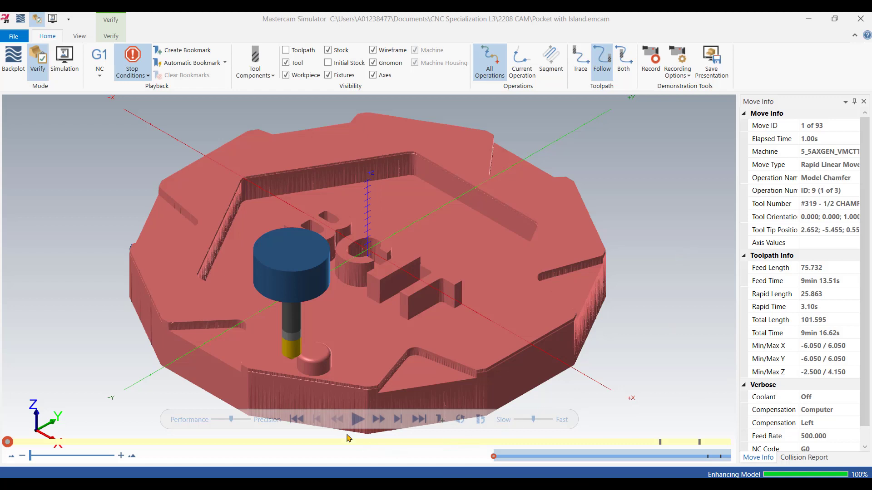
click(357, 419)
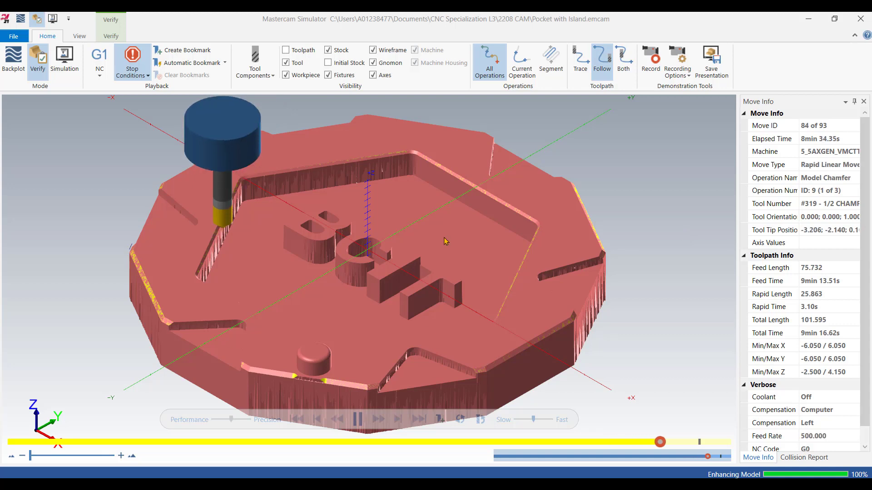
click(357, 420)
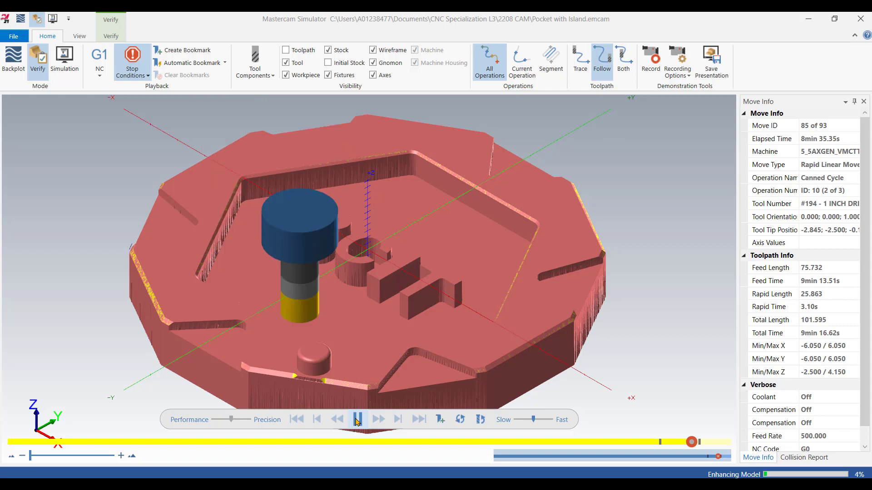
click(357, 420)
click(358, 420)
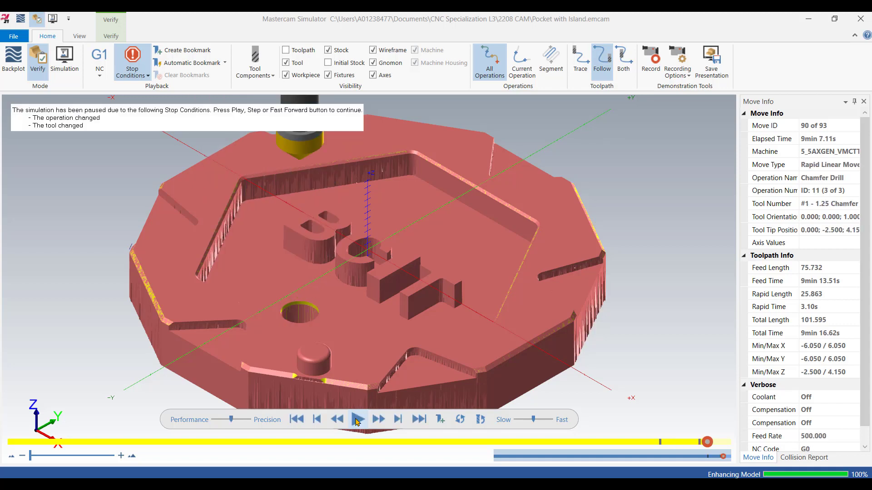
click(357, 420)
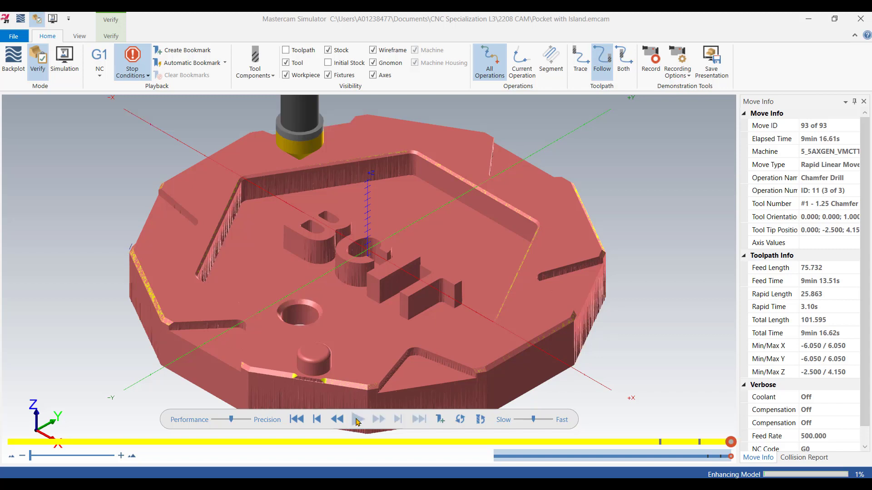